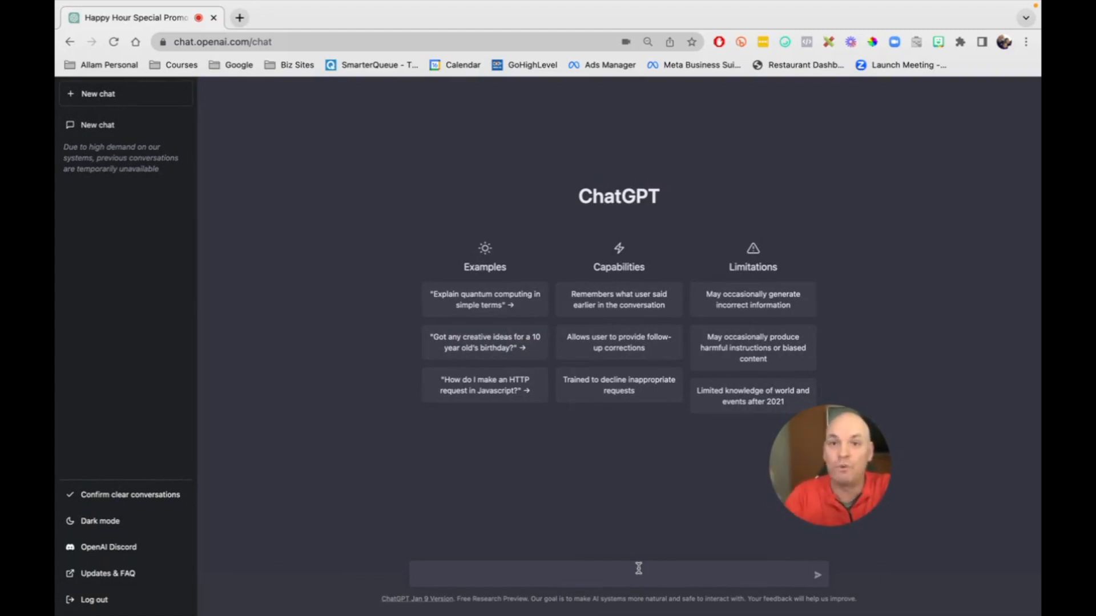
- Submit a prompt to generate a list of ideas for a digital download that restaurant owners could get to learn about restaurant marketing
{"action": "left_click", "coordinate": [618, 572]}
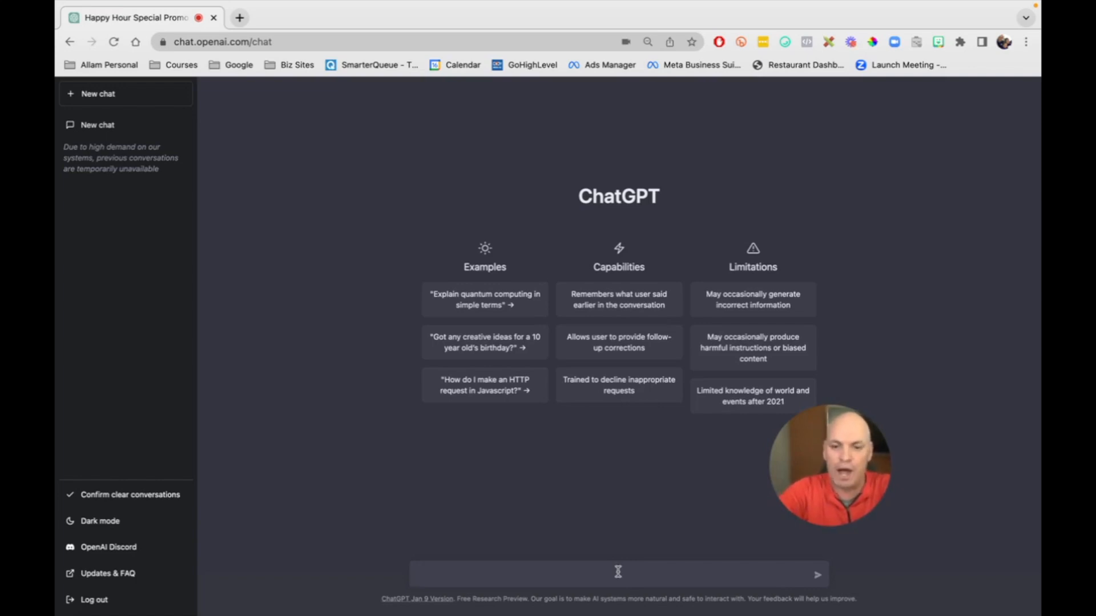
{"action": "type", "text": "Generate a list of ideas "}
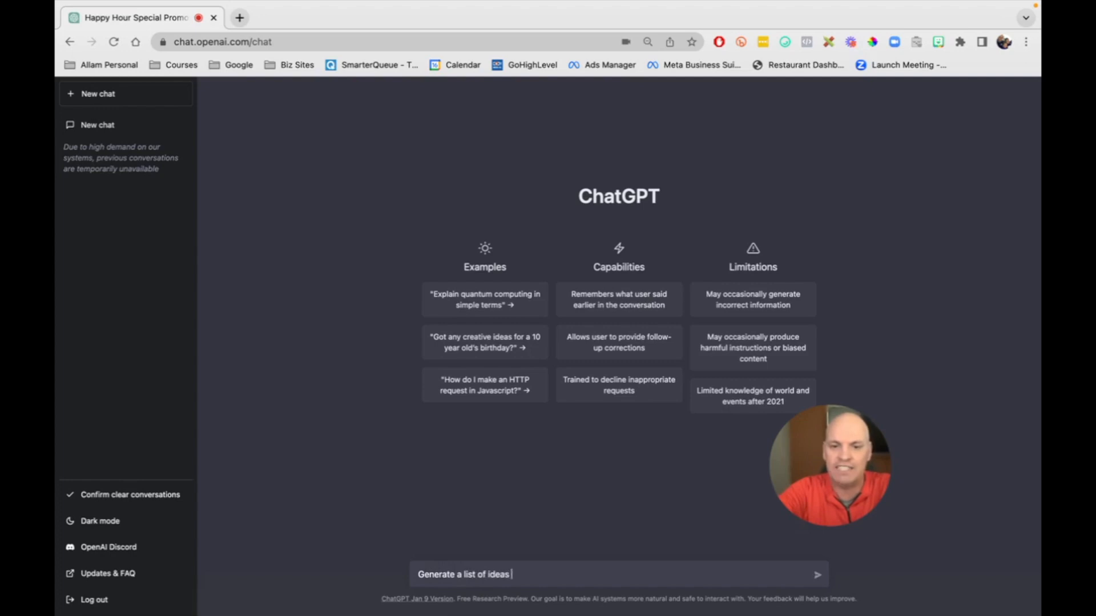
{"action": "type", "text": "for a digital download that restuarant owners"}
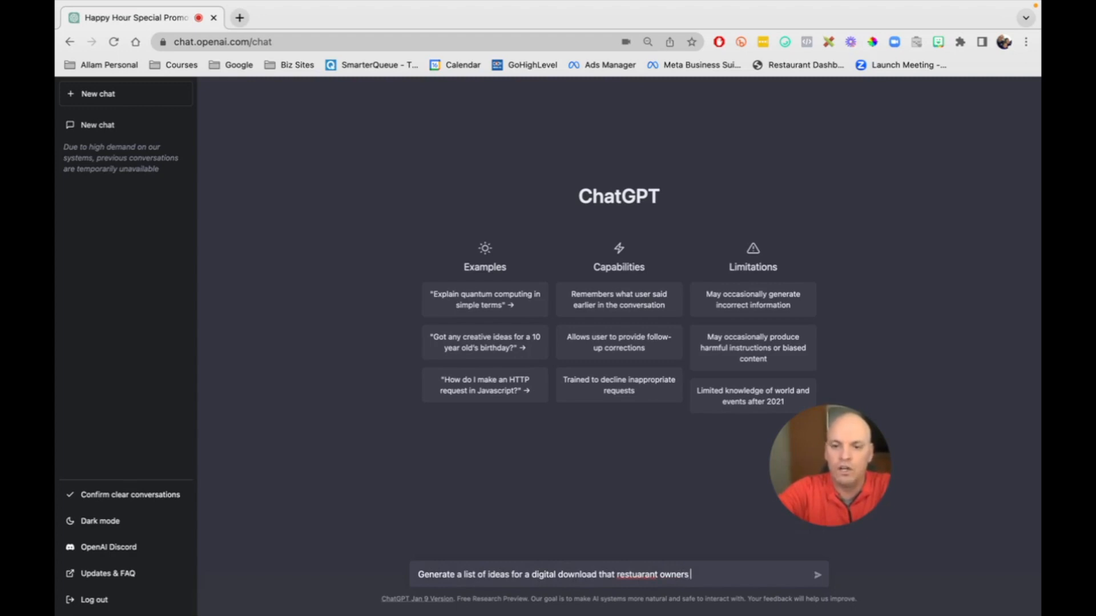
{"action": "type", "text": " could get to learn about restaurant marketing"}
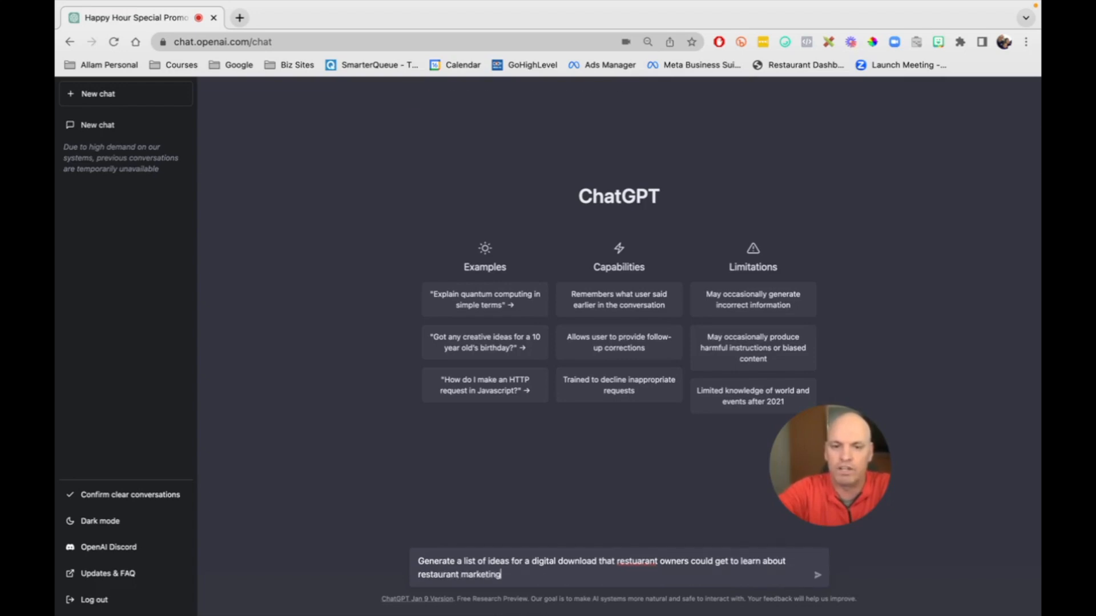
{"action": "key", "text": "Return"}
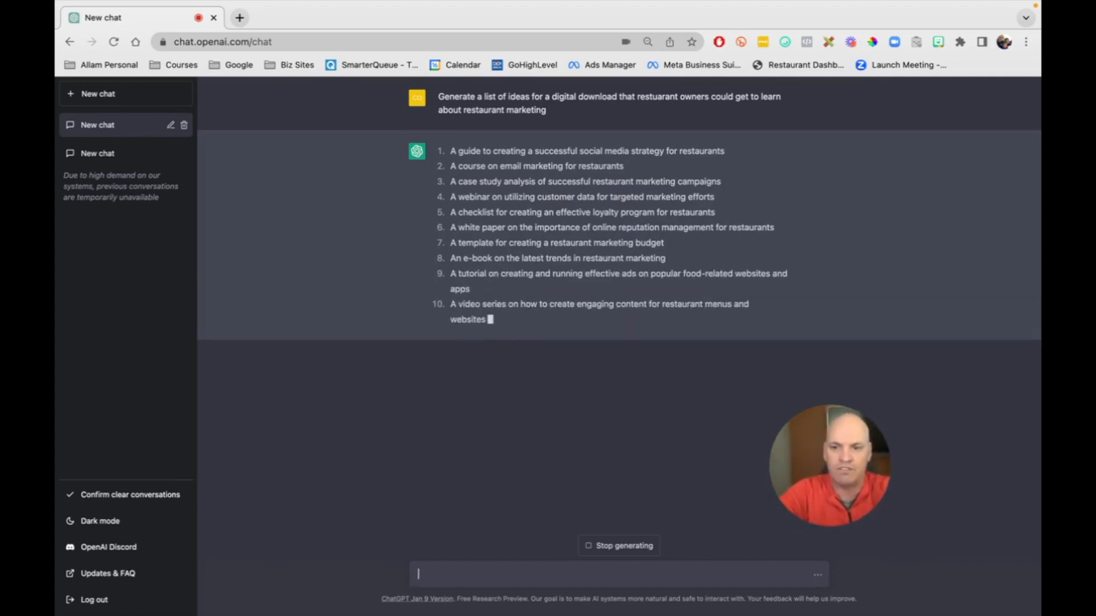
- Submit the prompt "Outline a digital download for an ebook of the latest trends in restaurant marketing"
{"action": "type", "text": "line "}
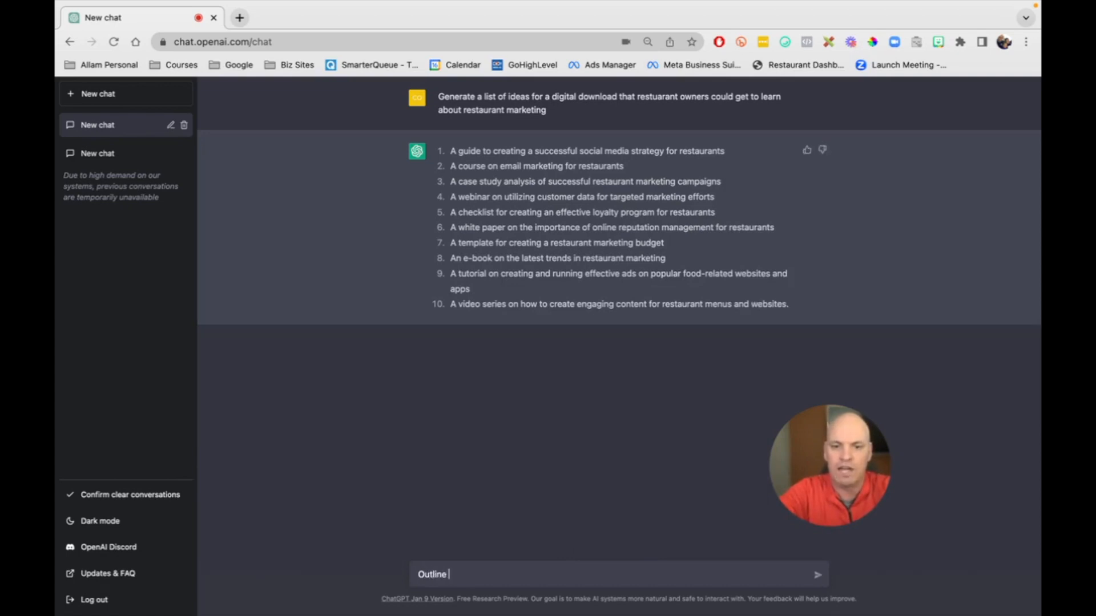
{"action": "type", "text": "a digital download for an ebook of the lat"}
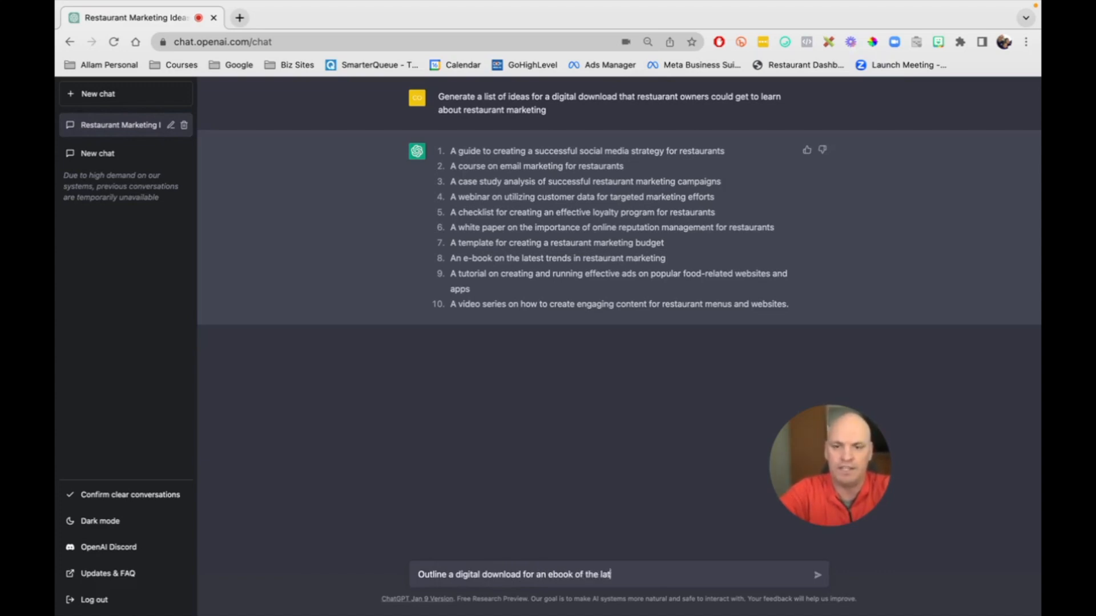
{"action": "type", "text": "urant marketing"}
{"action": "key", "text": "Return"}
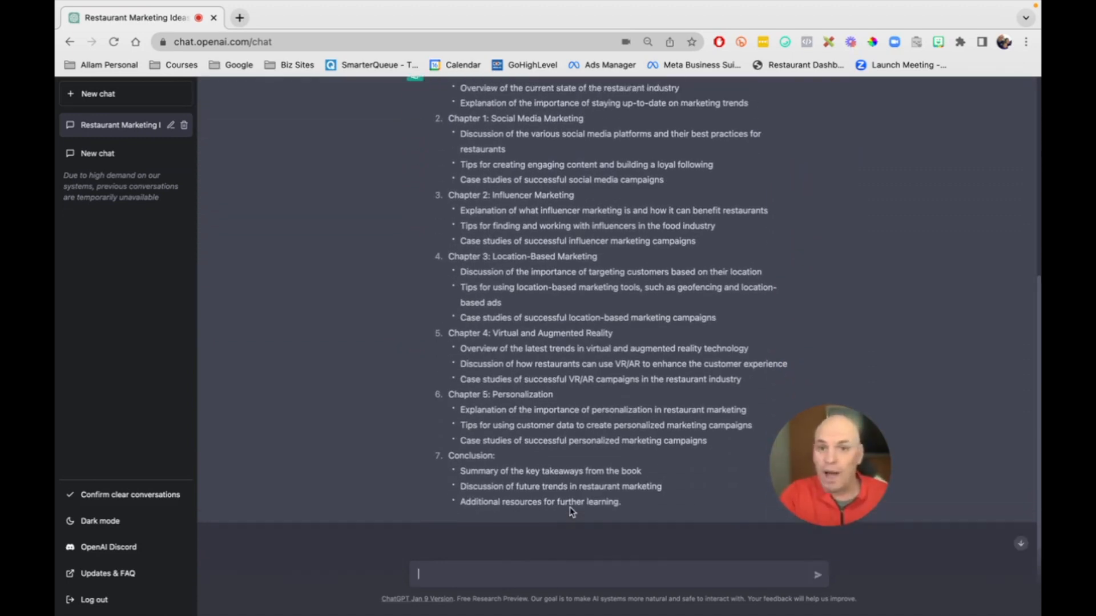
- Review the ebook outline and submit the follow-up prompt "Flesh out #1 above with more examples"
{"action": "scroll", "coordinate": [570, 507], "scroll_direction": "up", "scroll_amount": 1}
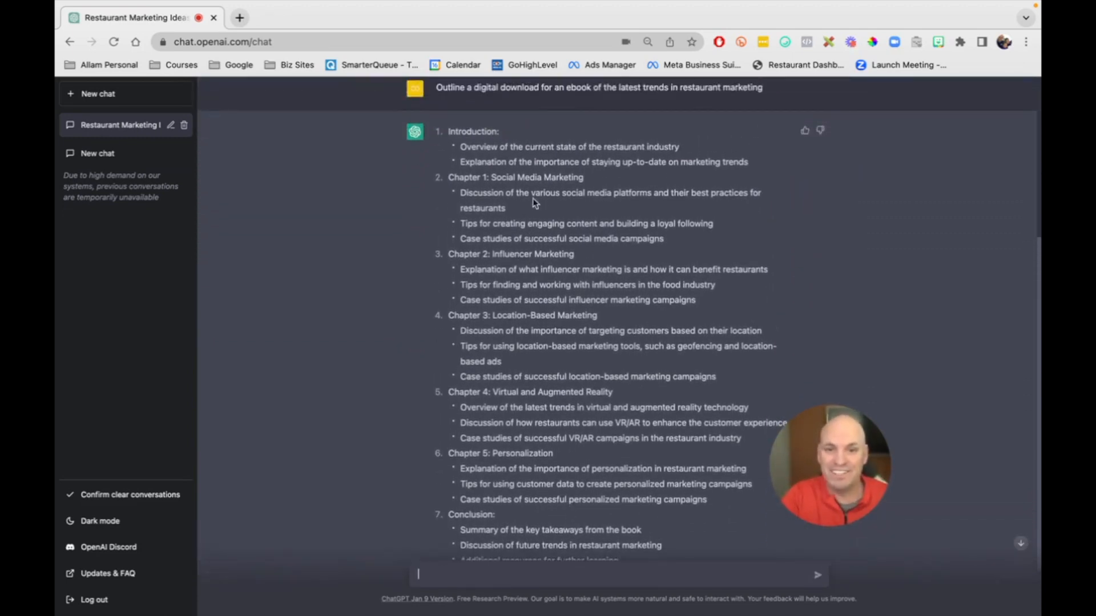
{"action": "scroll", "coordinate": [518, 427], "scroll_direction": "down", "scroll_amount": 2}
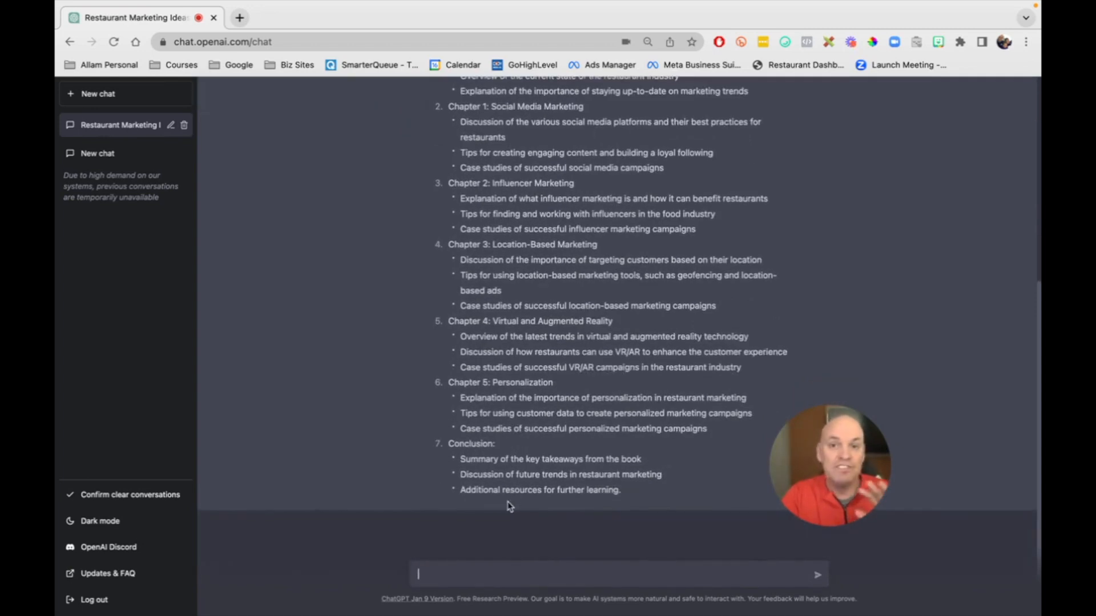
{"action": "scroll", "coordinate": [509, 506], "scroll_direction": "up", "scroll_amount": 4}
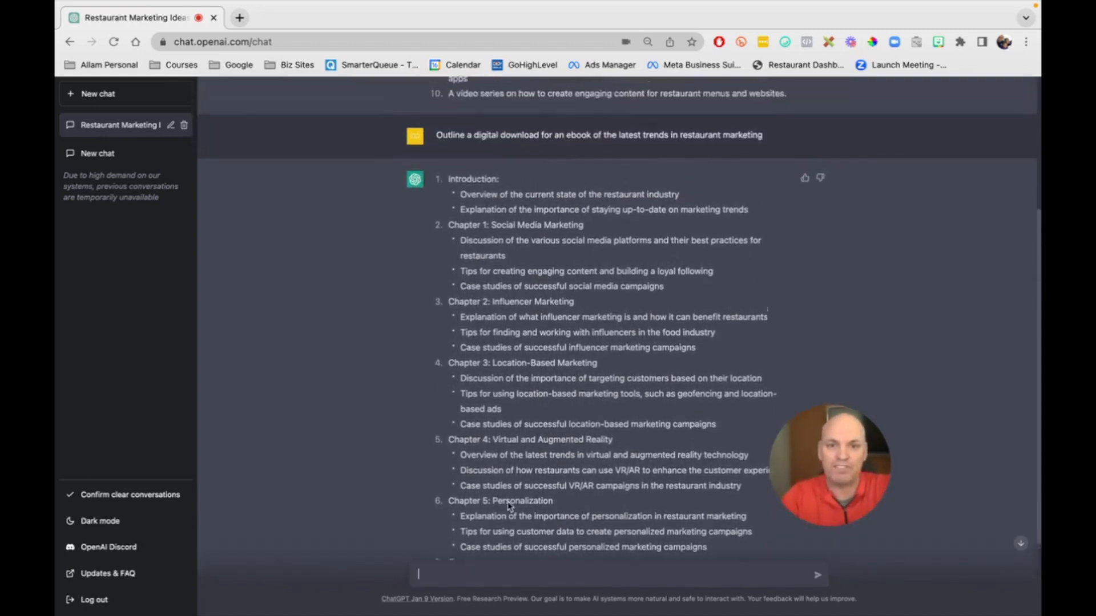
{"action": "scroll", "coordinate": [492, 328], "scroll_direction": "down", "scroll_amount": 2}
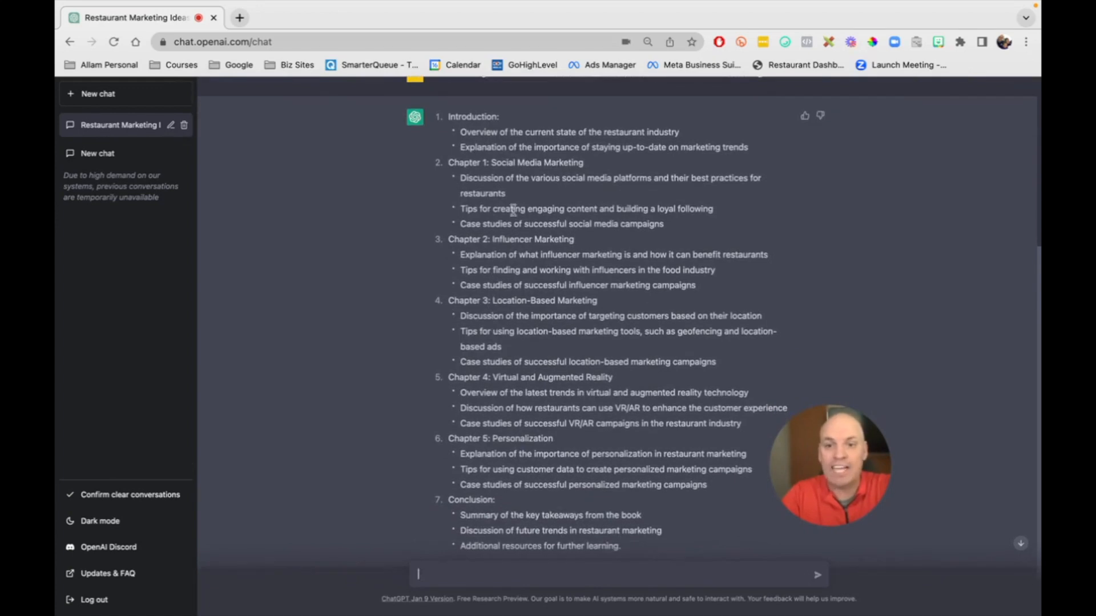
{"action": "scroll", "coordinate": [483, 131], "scroll_direction": "down", "scroll_amount": 2}
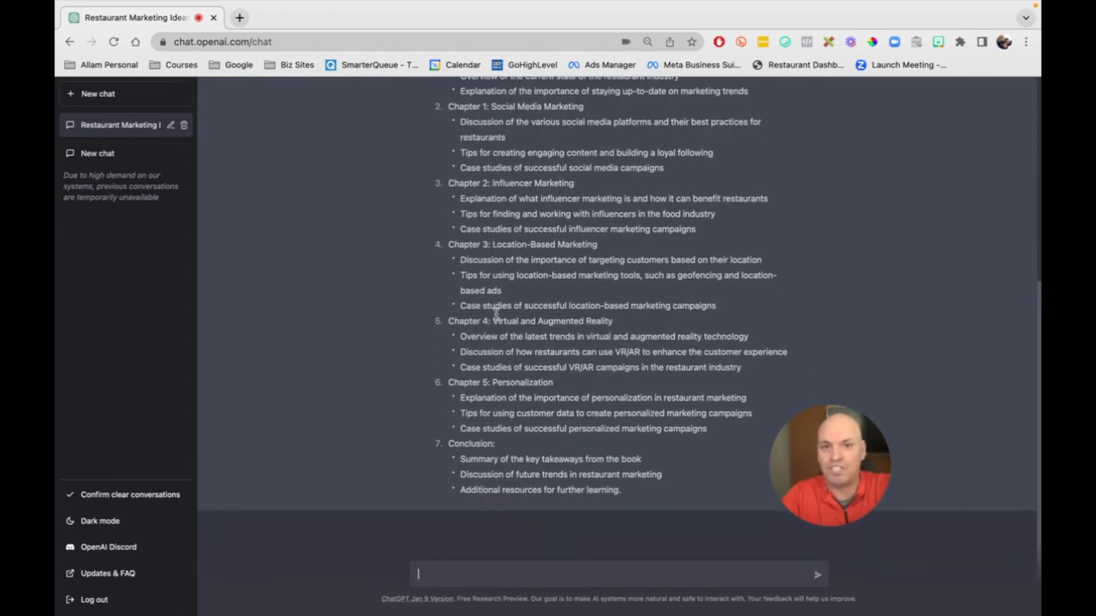
{"action": "scroll", "coordinate": [498, 314], "scroll_direction": "up", "scroll_amount": 4}
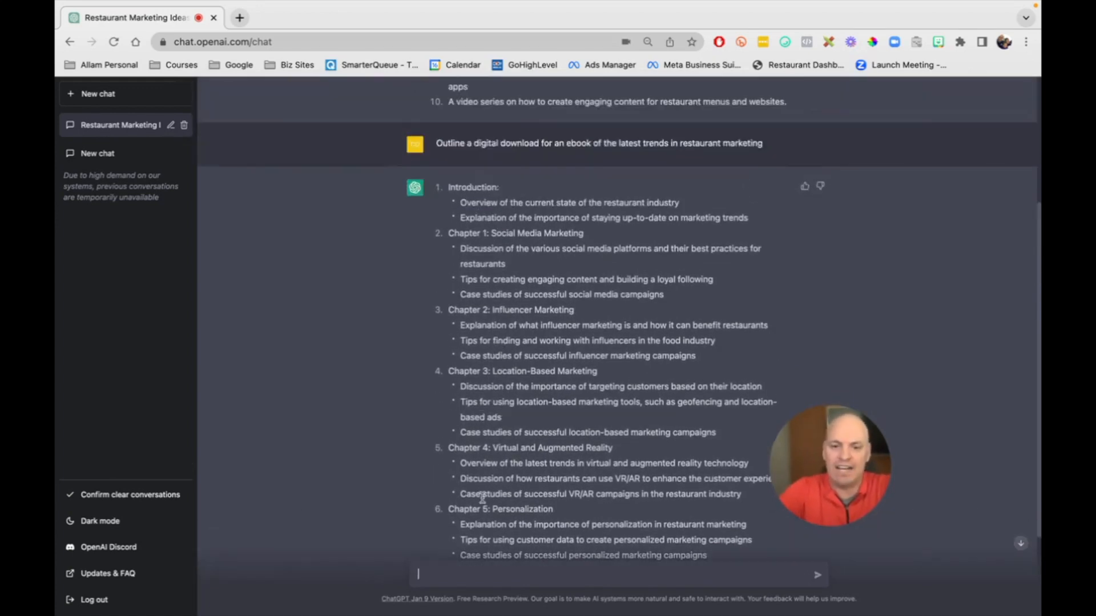
{"action": "type", "text": "Flesh"}
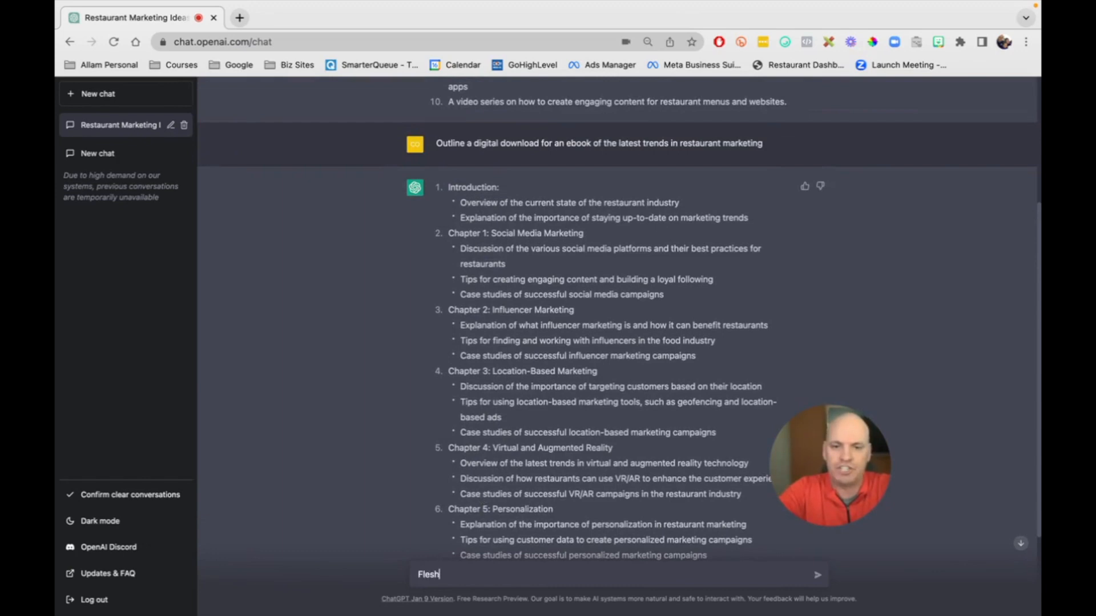
{"action": "type", "text": " out #1 above with "}
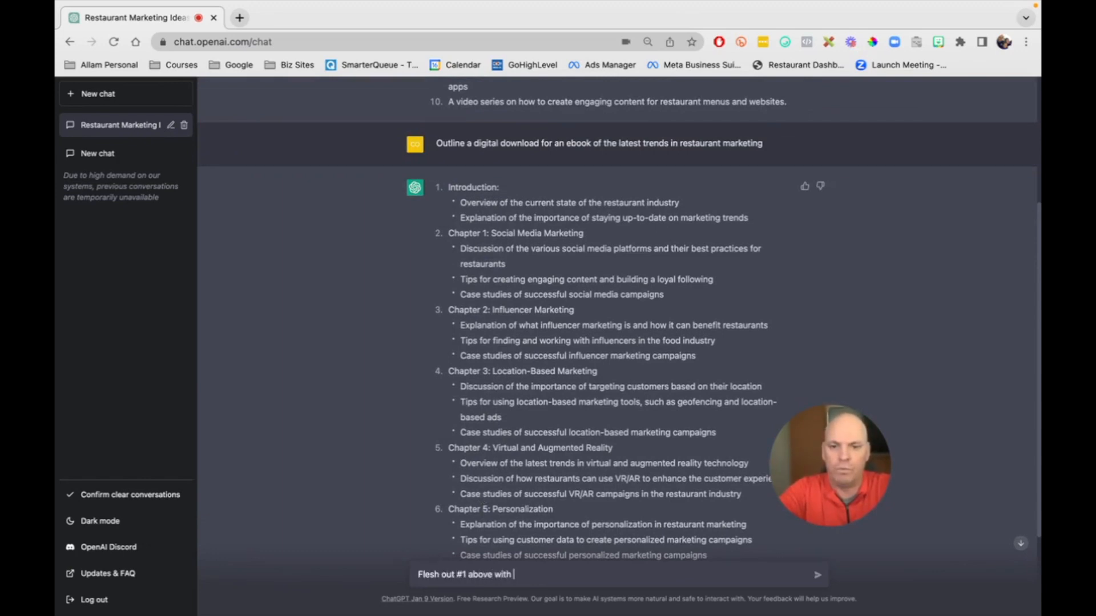
{"action": "type", "text": "more examples"}
{"action": "key", "text": "Return"}
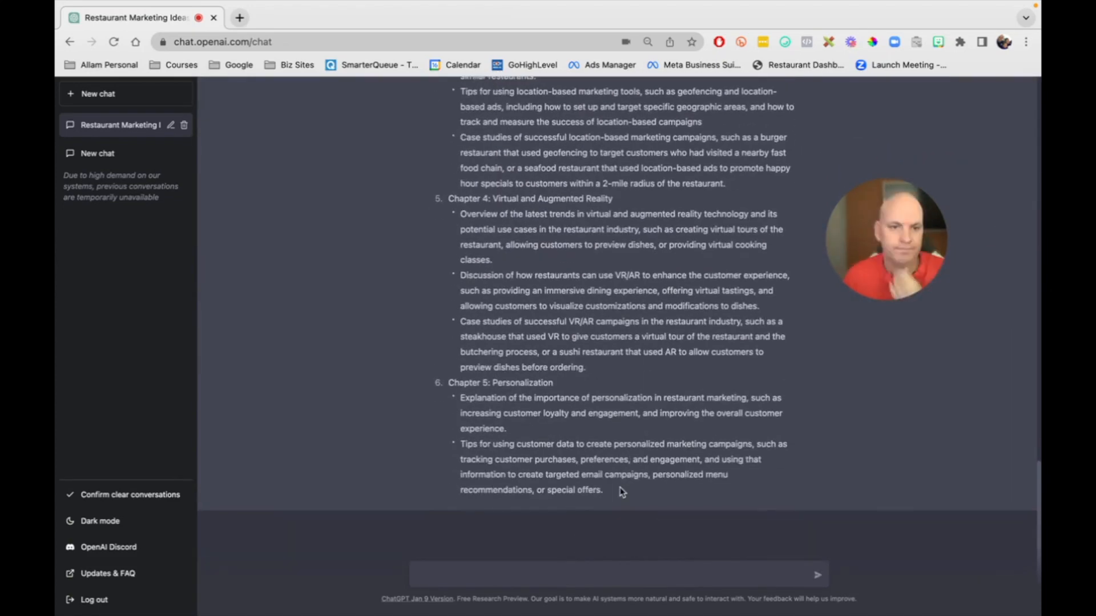
- Examine the expanded ebook outline against the earlier responses, reading its chapters through to the end of Chapter 5 on personalization
{"action": "scroll", "coordinate": [582, 481], "scroll_direction": "up", "scroll_amount": 4}
{"action": "scroll", "coordinate": [582, 481], "scroll_direction": "up", "scroll_amount": 10}
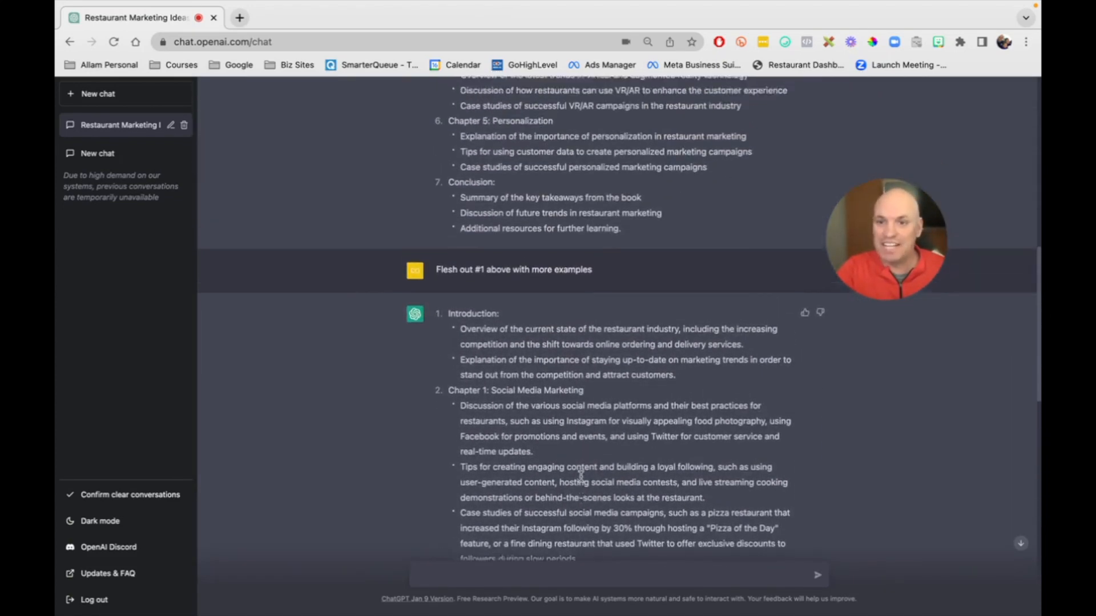
{"action": "scroll", "coordinate": [581, 477], "scroll_direction": "up", "scroll_amount": 6}
{"action": "scroll", "coordinate": [581, 477], "scroll_direction": "down", "scroll_amount": 9}
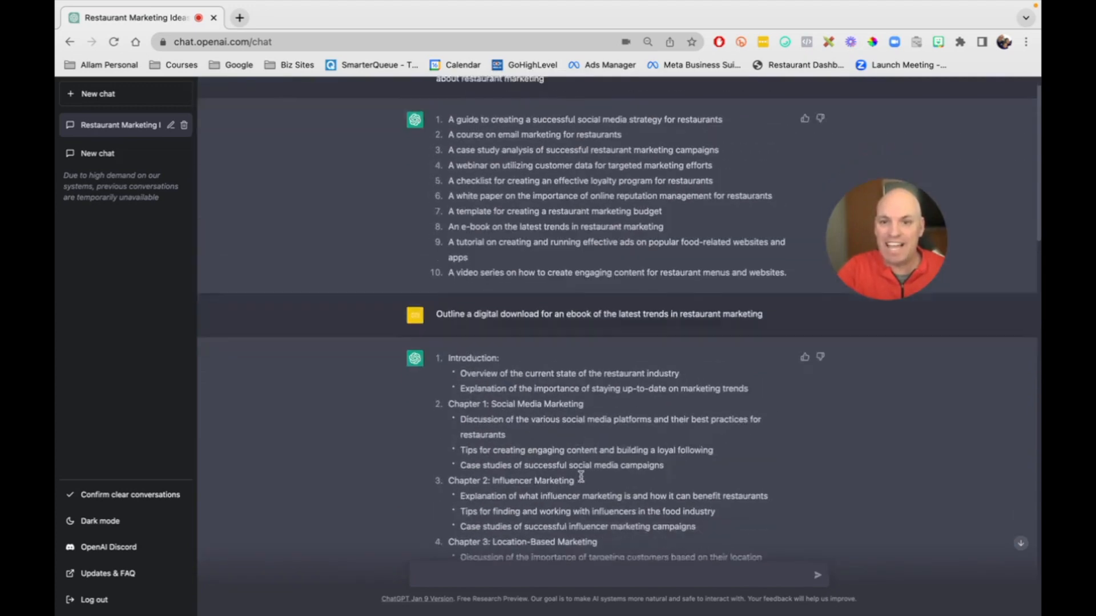
{"action": "scroll", "coordinate": [581, 477], "scroll_direction": "down", "scroll_amount": 8}
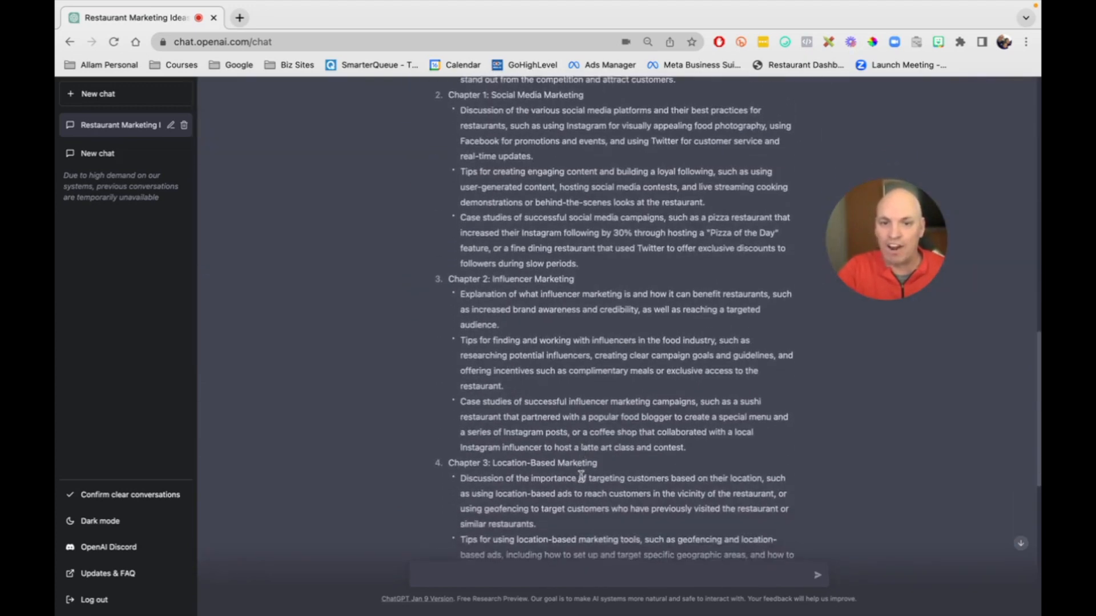
{"action": "scroll", "coordinate": [581, 476], "scroll_direction": "down", "scroll_amount": 3}
{"action": "scroll", "coordinate": [582, 481], "scroll_direction": "down", "scroll_amount": 1}
{"action": "scroll", "coordinate": [582, 481], "scroll_direction": "down", "scroll_amount": 1}
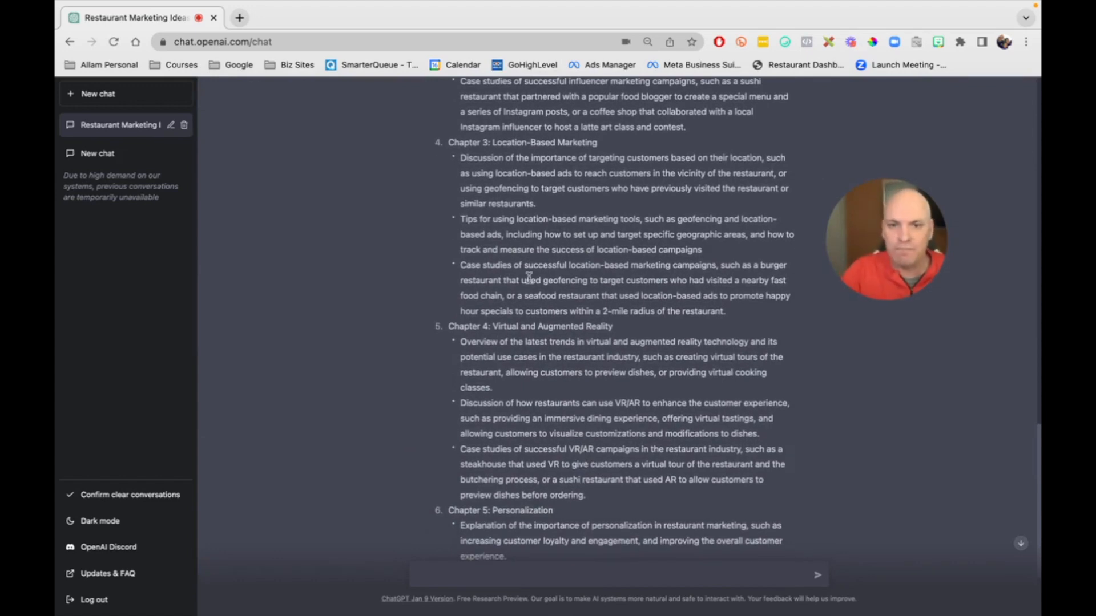
{"action": "scroll", "coordinate": [502, 399], "scroll_direction": "down", "scroll_amount": 1}
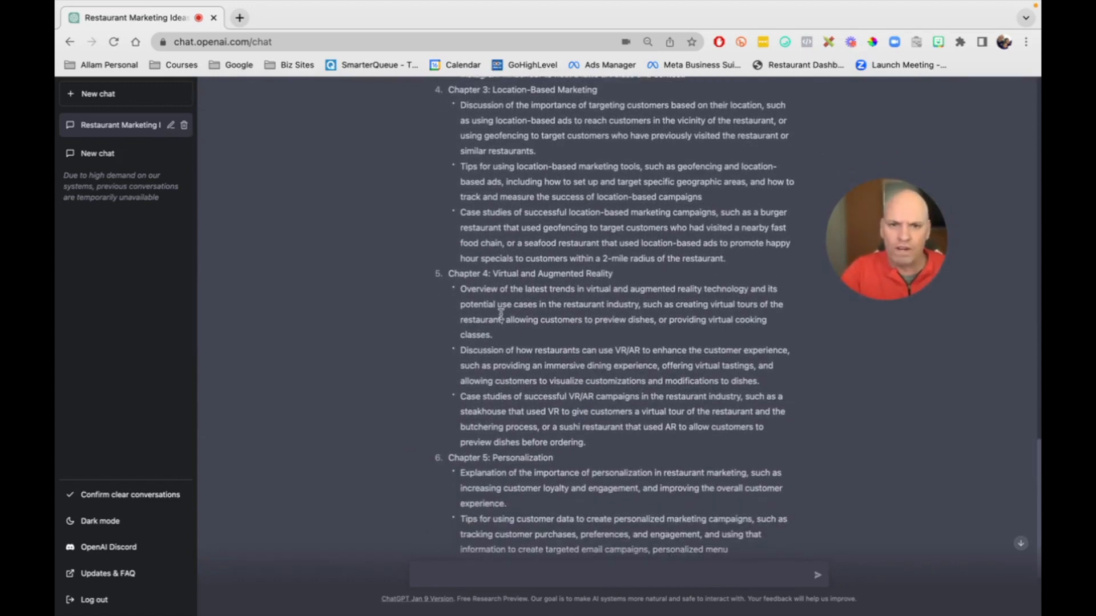
{"action": "scroll", "coordinate": [513, 451], "scroll_direction": "down", "scroll_amount": 1}
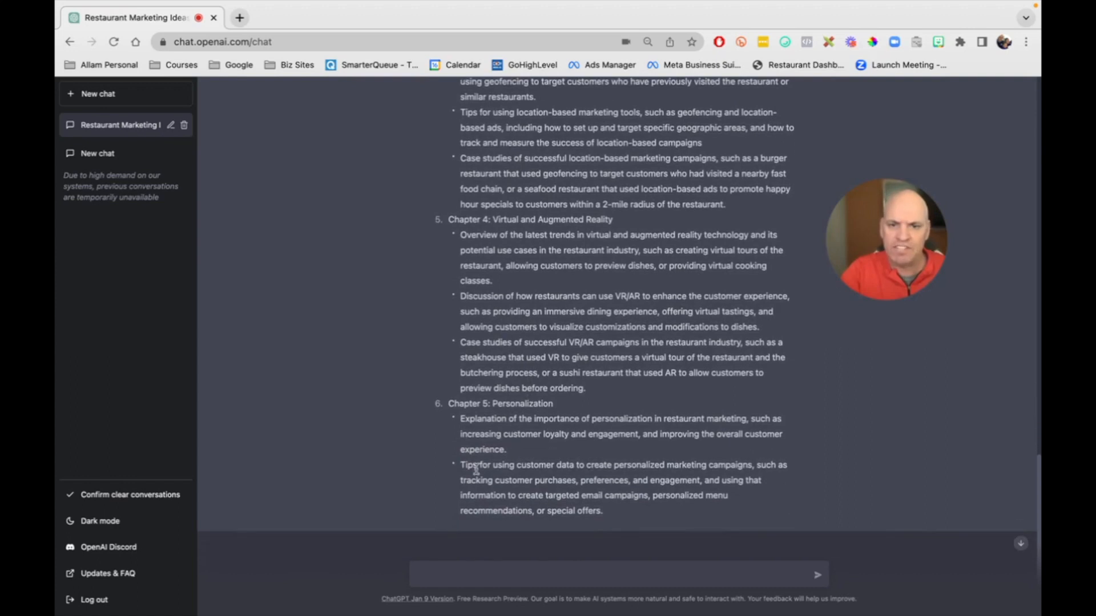
{"action": "left_click_drag", "start_coordinate": [461, 465], "coordinate": [527, 465]}
{"action": "left_click", "coordinate": [532, 490]}
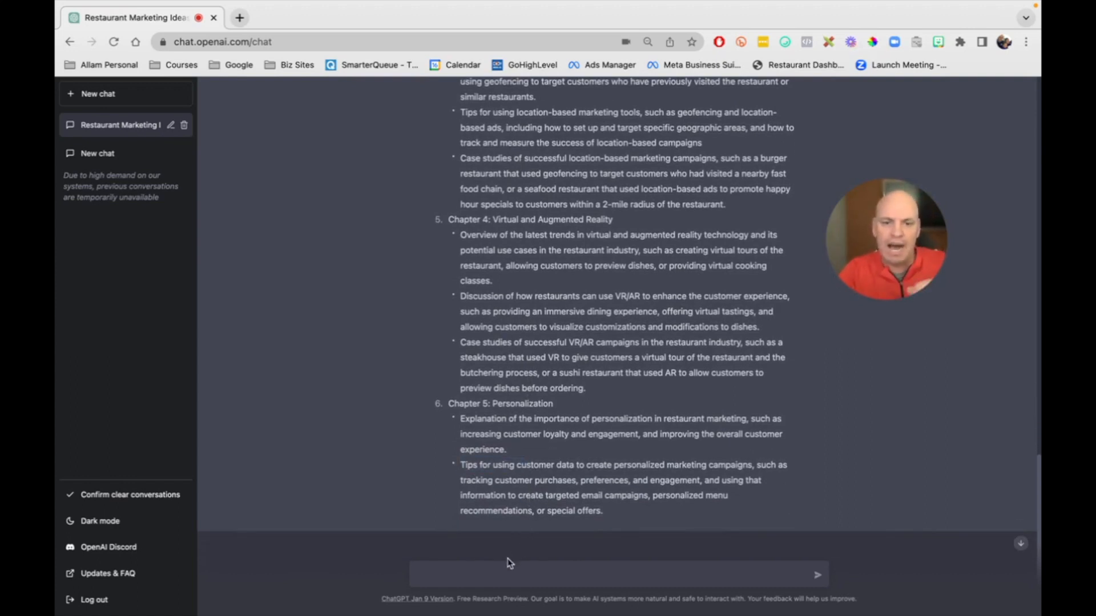
- Submit the prompt "Create sales page copy to entice owners to download the document"
{"action": "left_click", "coordinate": [493, 570]}
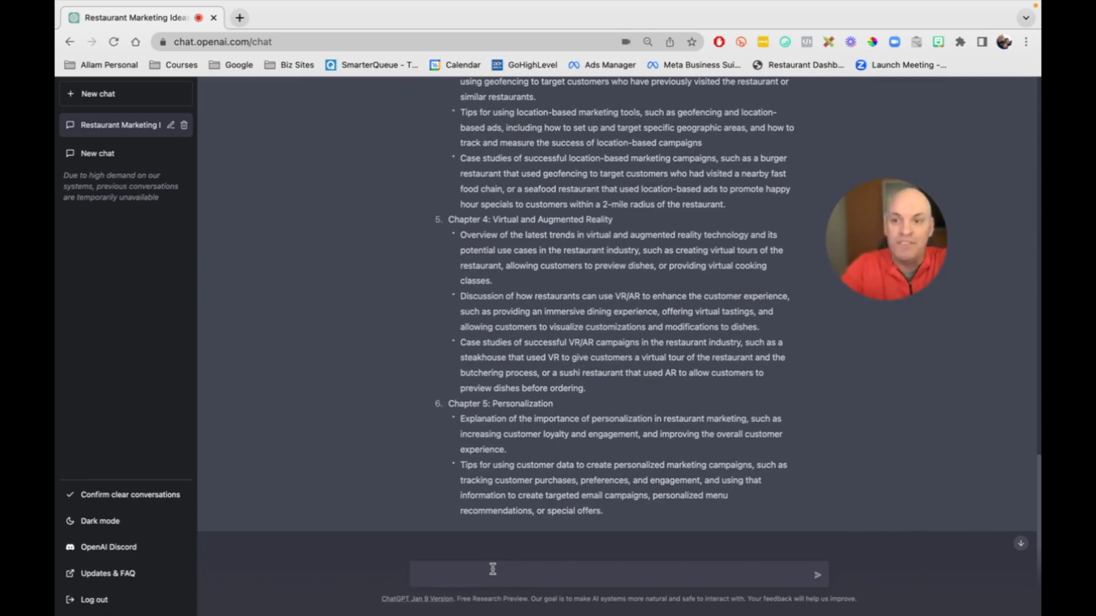
{"action": "type", "text": "Create a s"}
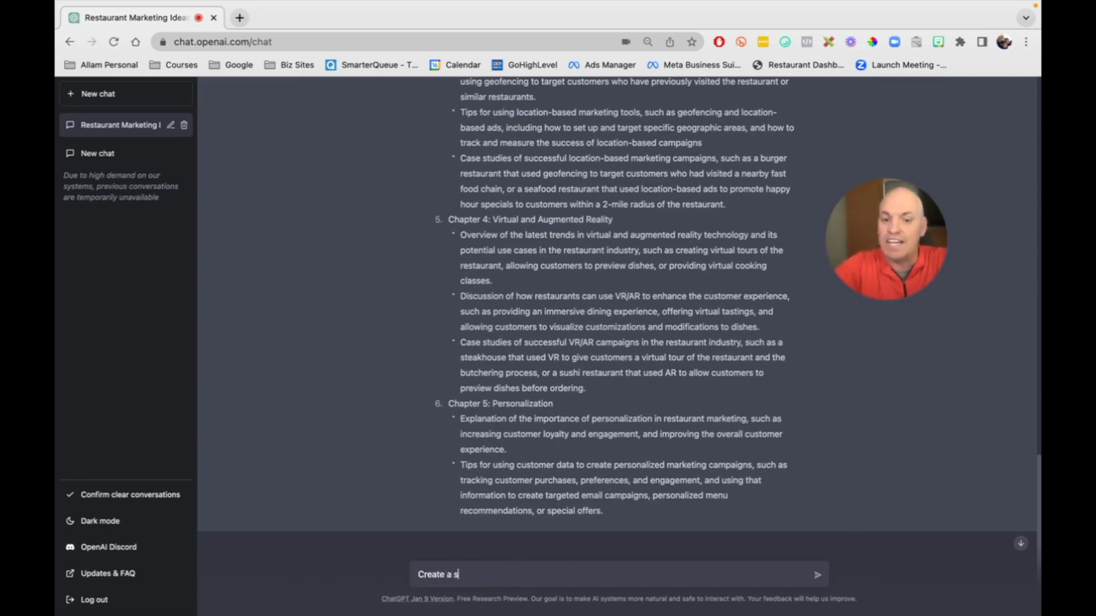
{"action": "type", "text": "ales page"}
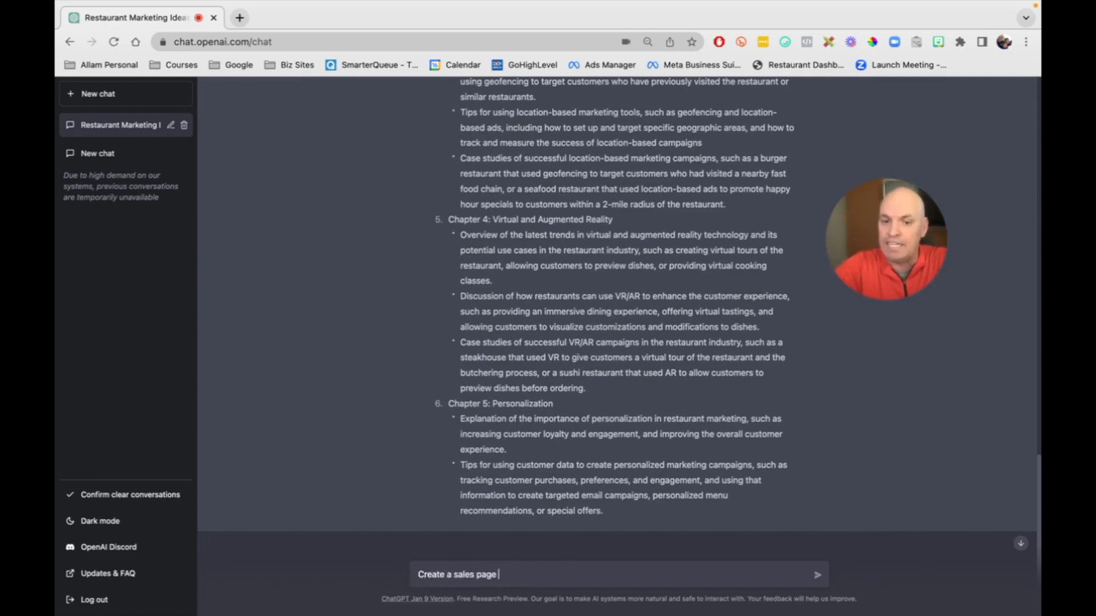
{"action": "left_click", "coordinate": [455, 575]}
{"action": "key", "text": "BackSpace"}
{"action": "key", "text": "BackSpace"}
{"action": "left_click", "coordinate": [528, 574]}
{"action": "type", "text": "to e"}
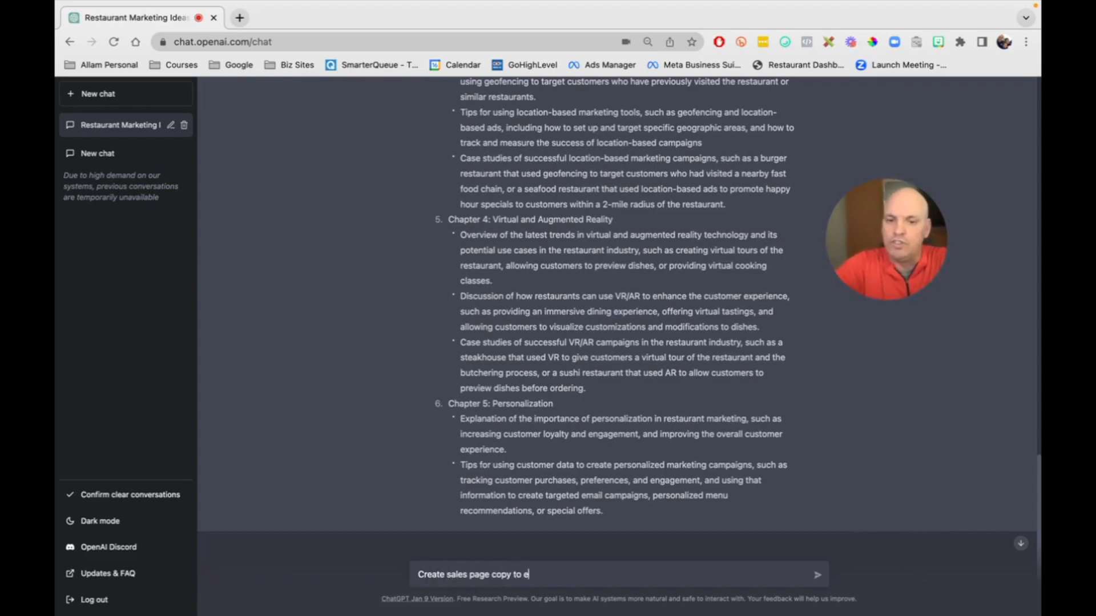
{"action": "type", "text": "ntice owners to download the"}
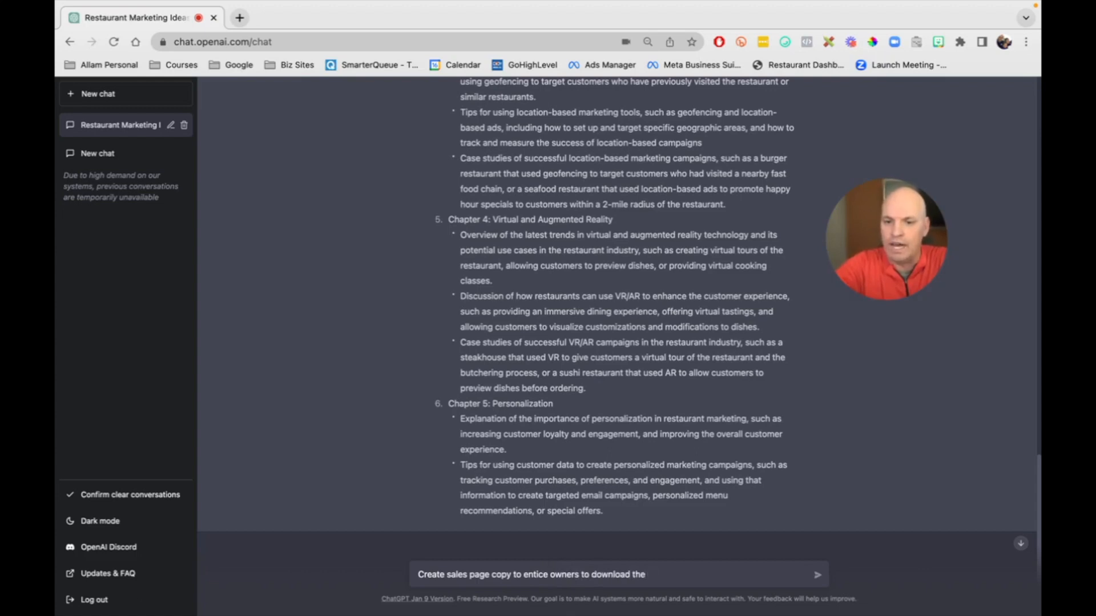
{"action": "type", "text": " document"}
{"action": "key", "text": "Return"}
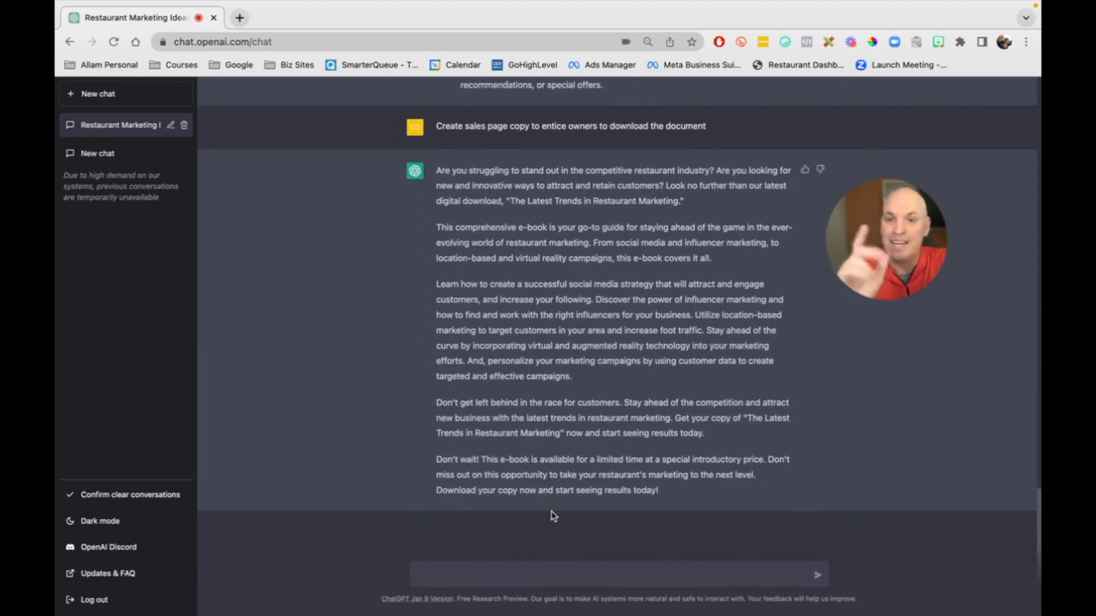
- Draft the prompt "Write three promo emails for the download. The deadline to get it is Jan. 31st" with the line "Email #1: Announcing the download"
{"action": "type", "text": "Write three em"}
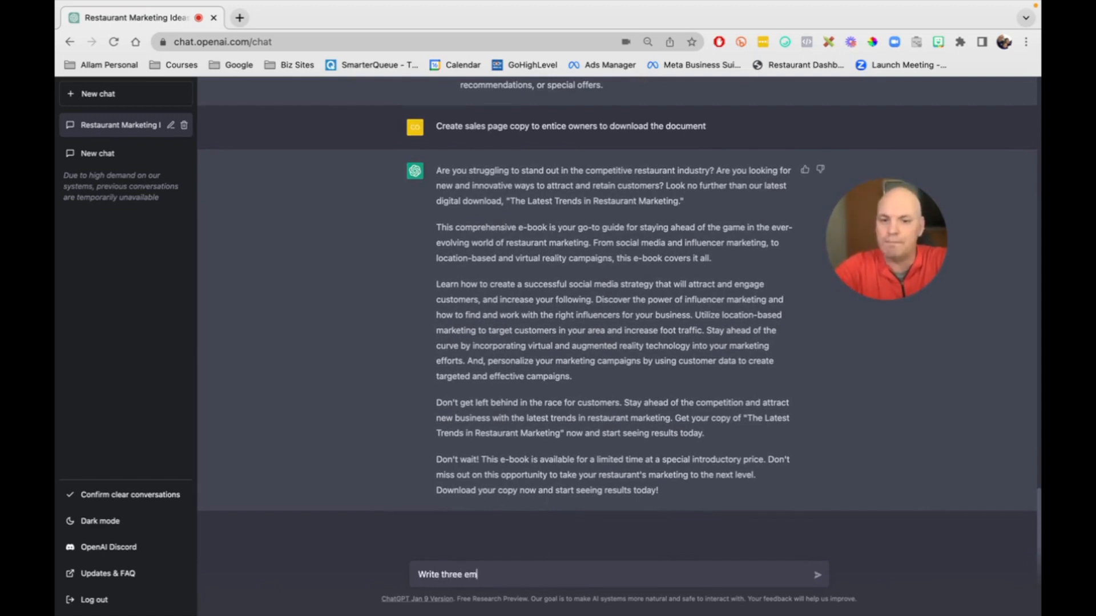
{"action": "type", "text": "omo emails for the download. The deadline to get it is Jan. 31st"}
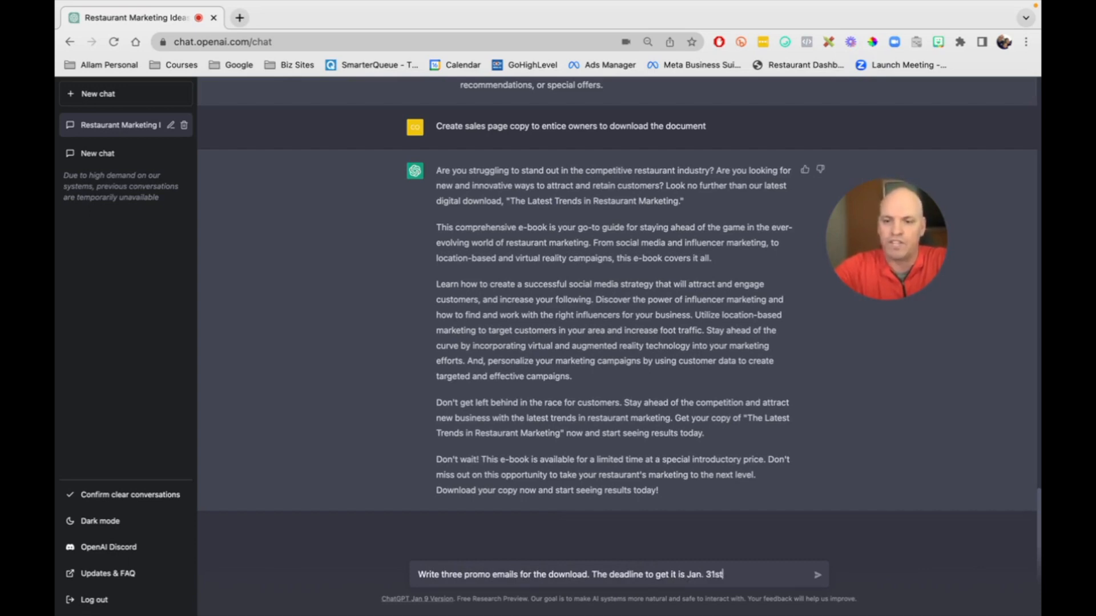
{"action": "key", "text": "shift+Return"}
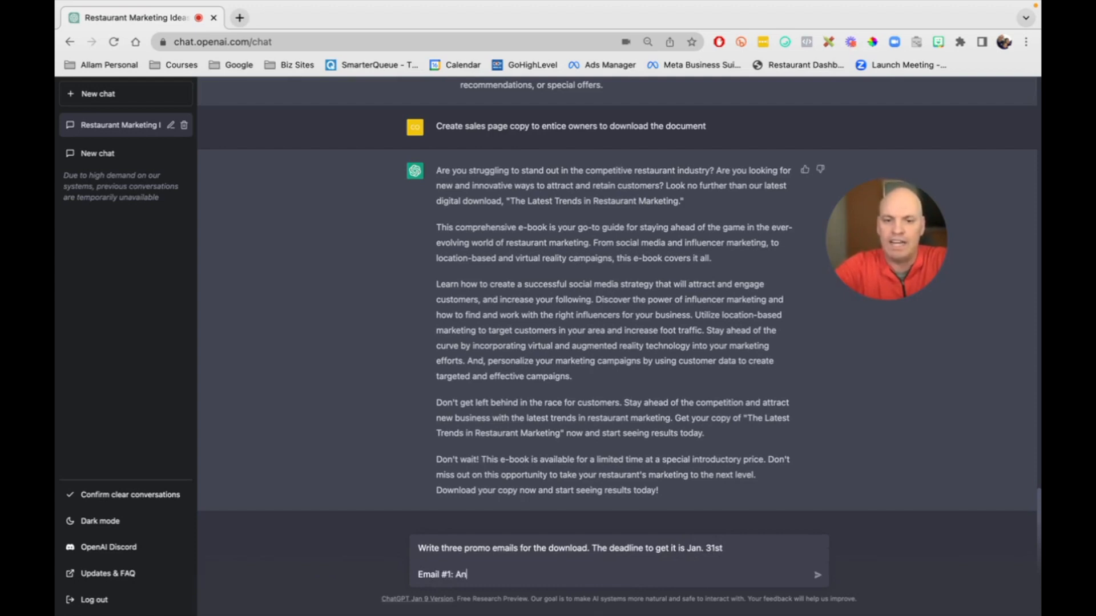
{"action": "type", "text": "Email #1: Annoucing the download:"}
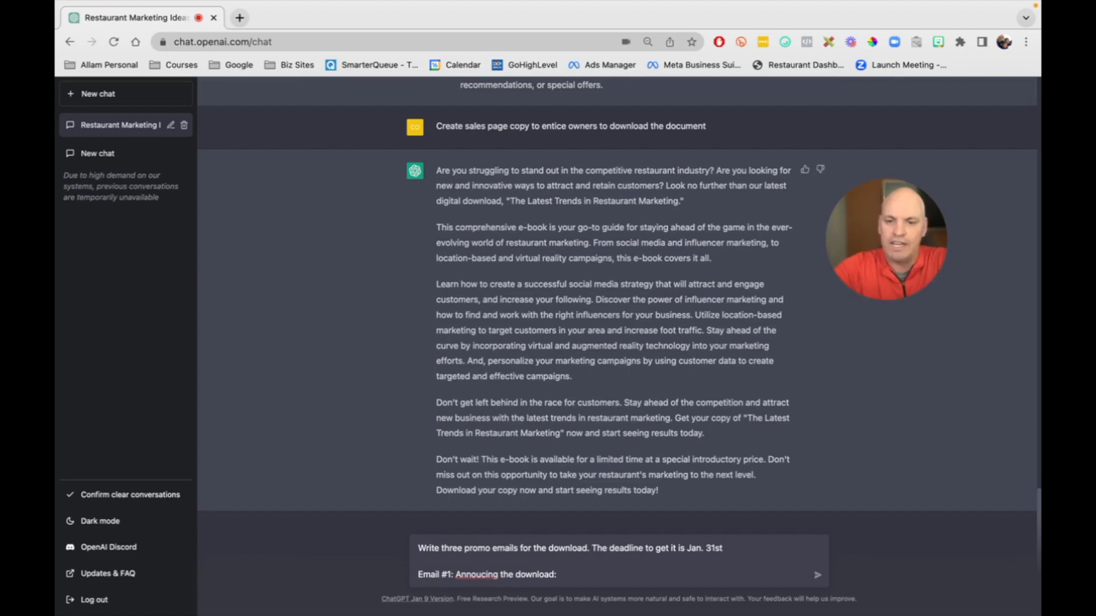
{"action": "key", "text": "shift+Return"}
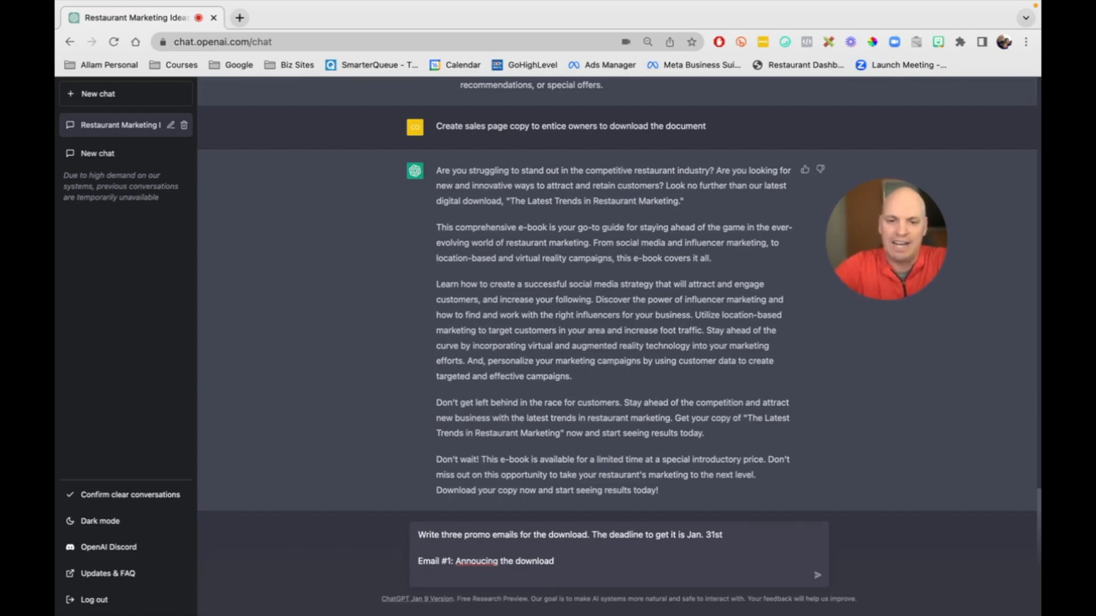
{"action": "right_click", "coordinate": [470, 564]}
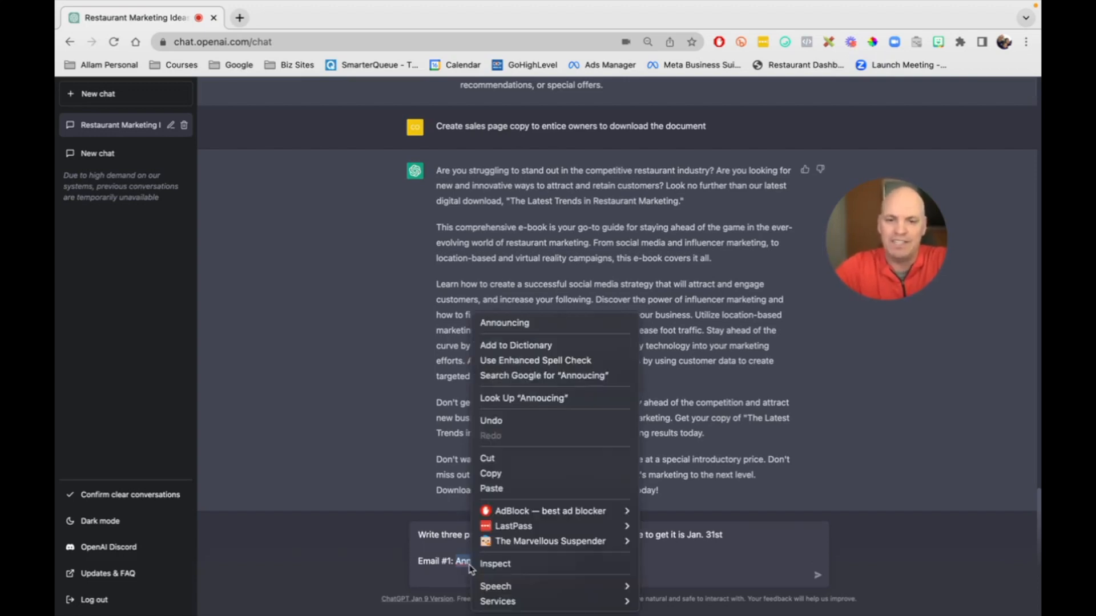
{"action": "left_click", "coordinate": [504, 323]}
- Add the lines Email #2: "Tomorrow is the last day" and Email #3: "Last call! Download expires today", and submit the prompt
{"action": "type", "text": "Email #2:"}
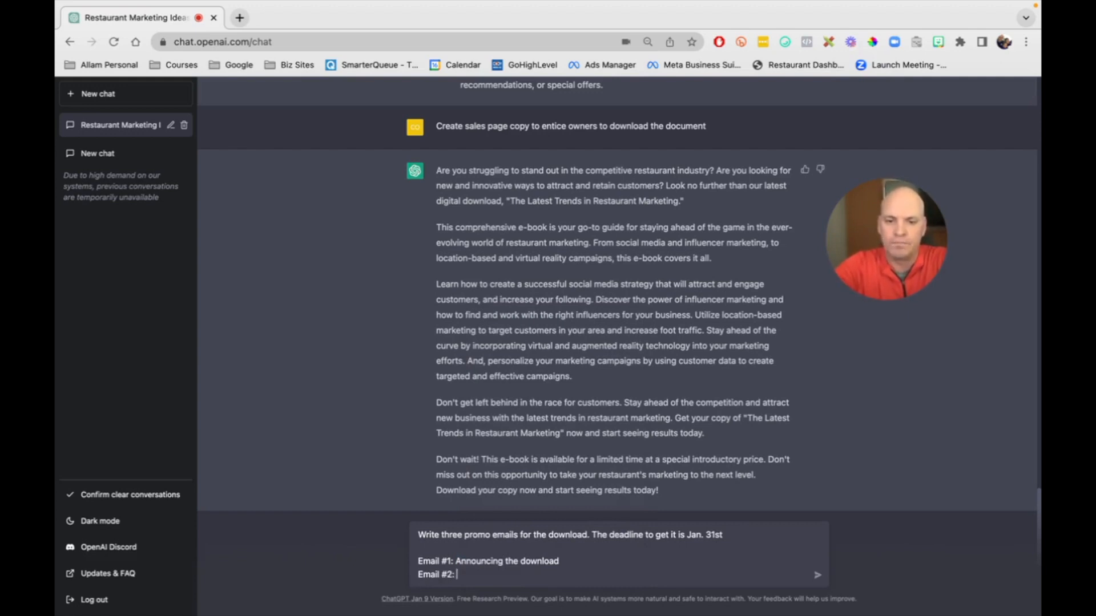
{"action": "type", "text": "\"Tomorrow is"}
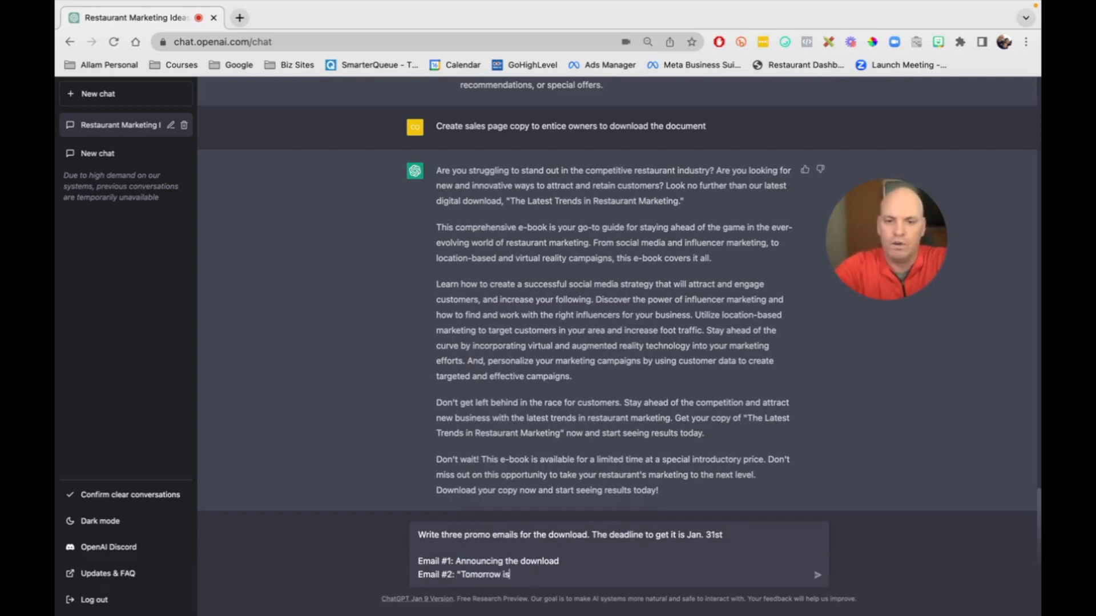
{"action": "type", "text": " the last day"}
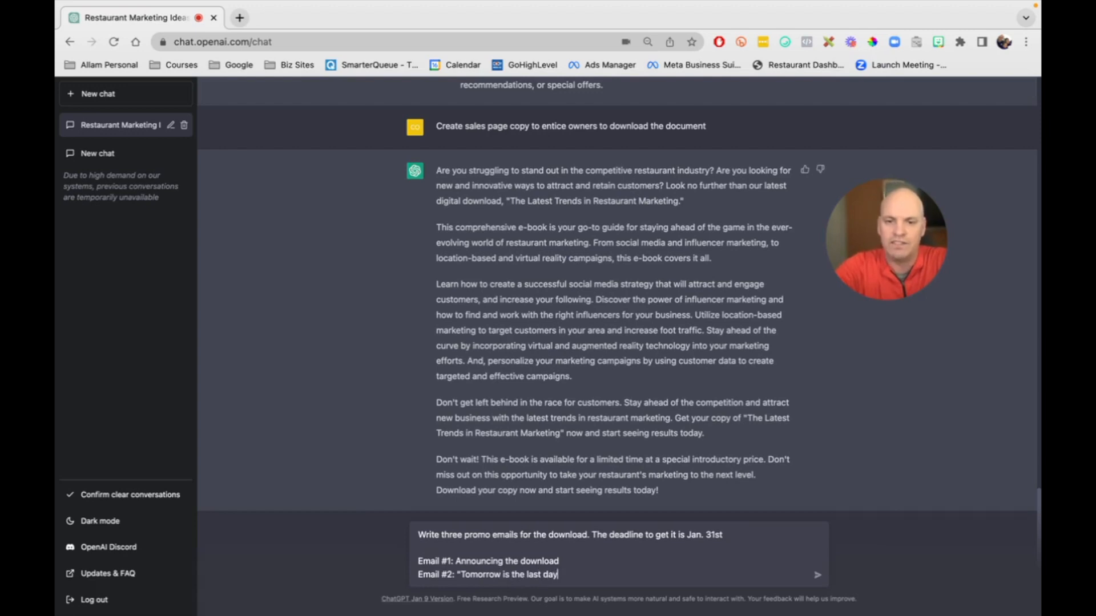
{"action": "type", "text": "\""}
{"action": "key", "text": "shift+Return"}
{"action": "type", "text": "Ema"}
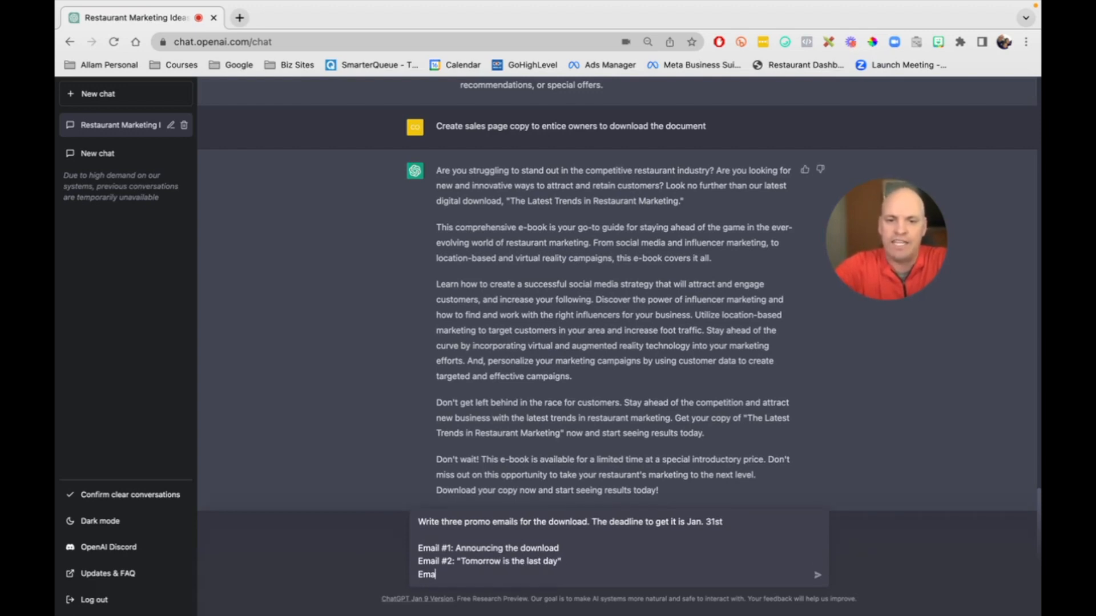
{"action": "type", "text": "il #3: \"Last call! Download expires today"}
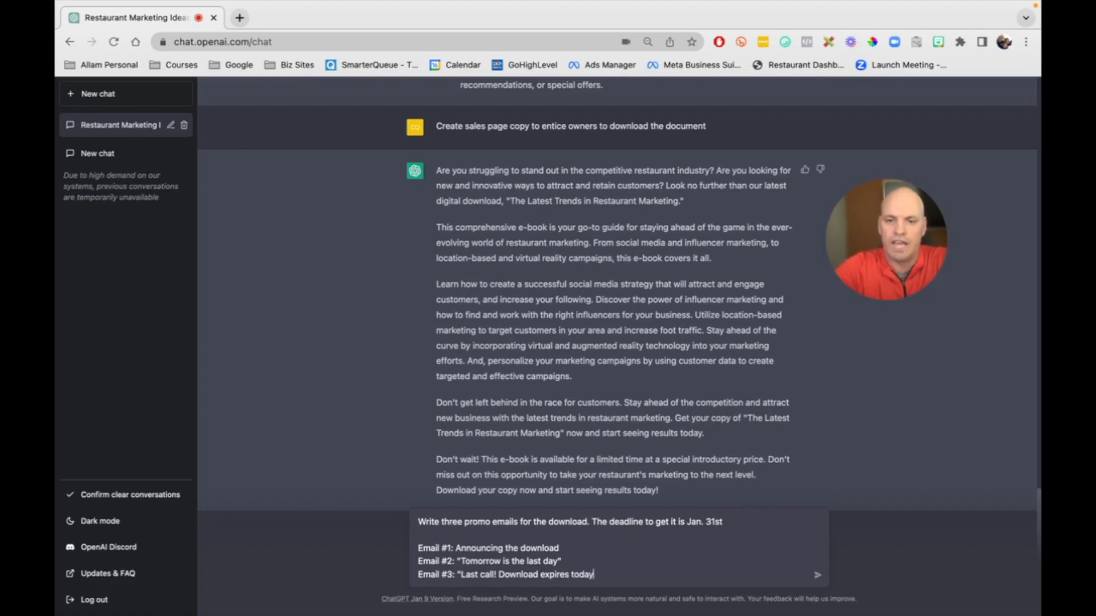
{"action": "type", "text": "\""}
{"action": "key", "text": "Return"}
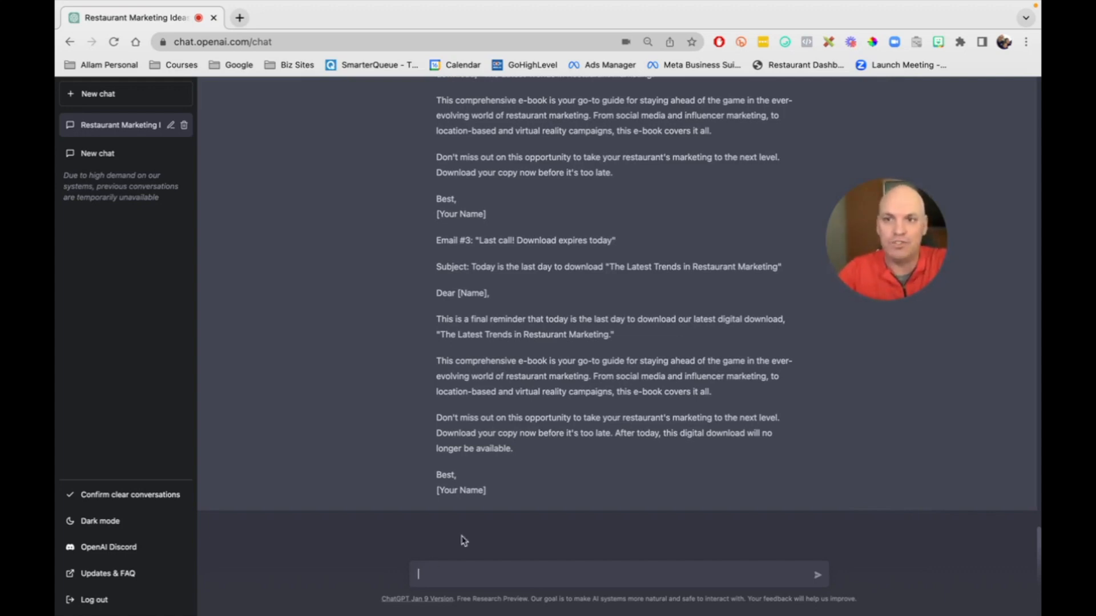
- Submit the prompt "Generate 5 email subject line examples for email #1 above"
{"action": "type", "text": "Generate 5"}
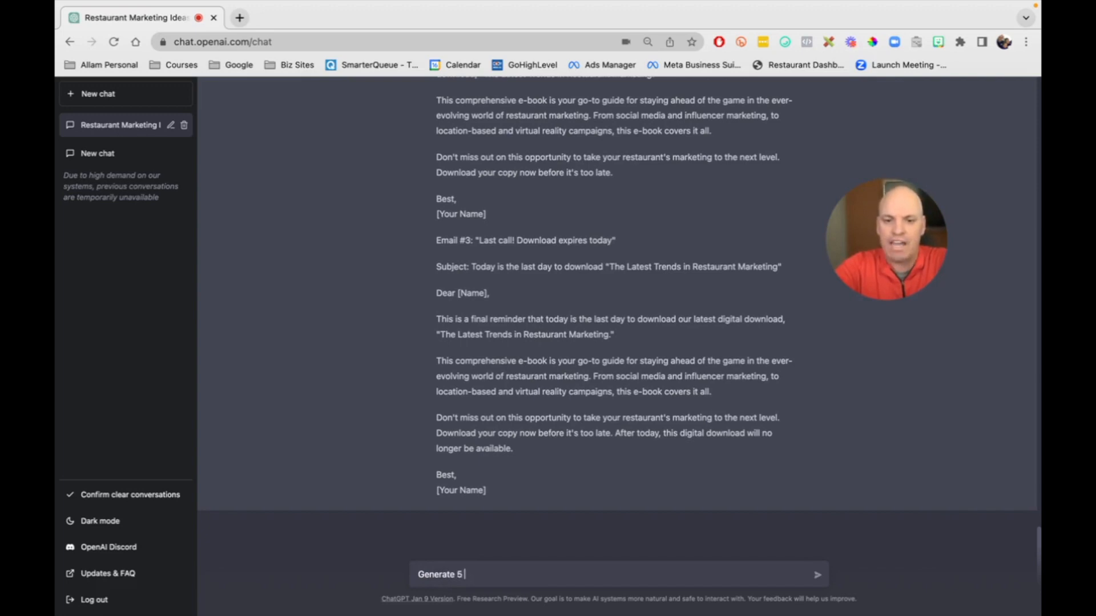
{"action": "type", "text": " email subject"}
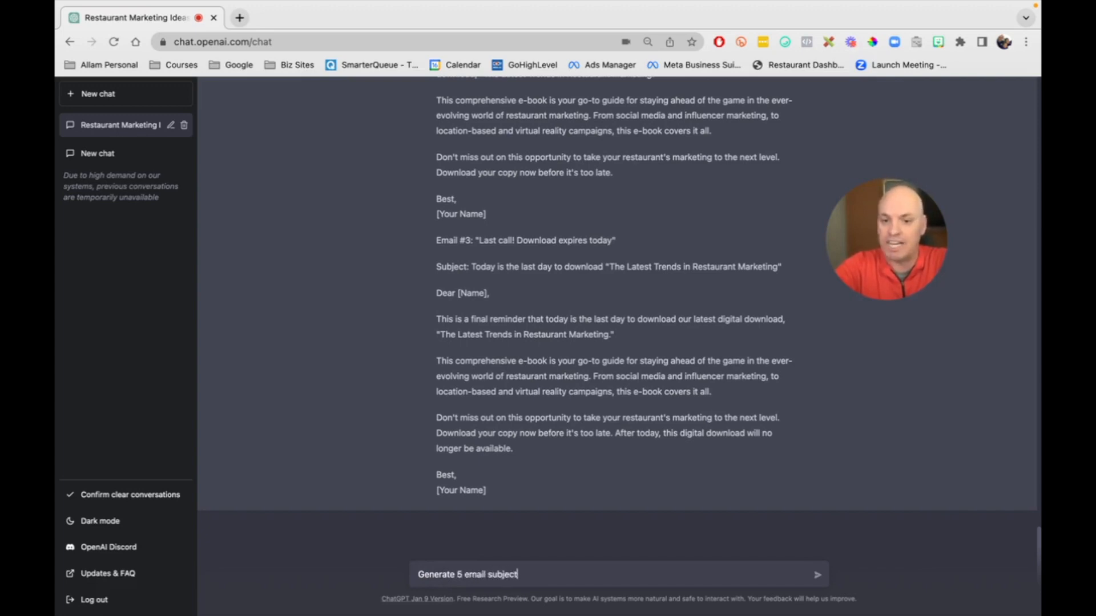
{"action": "type", "text": " line examples "}
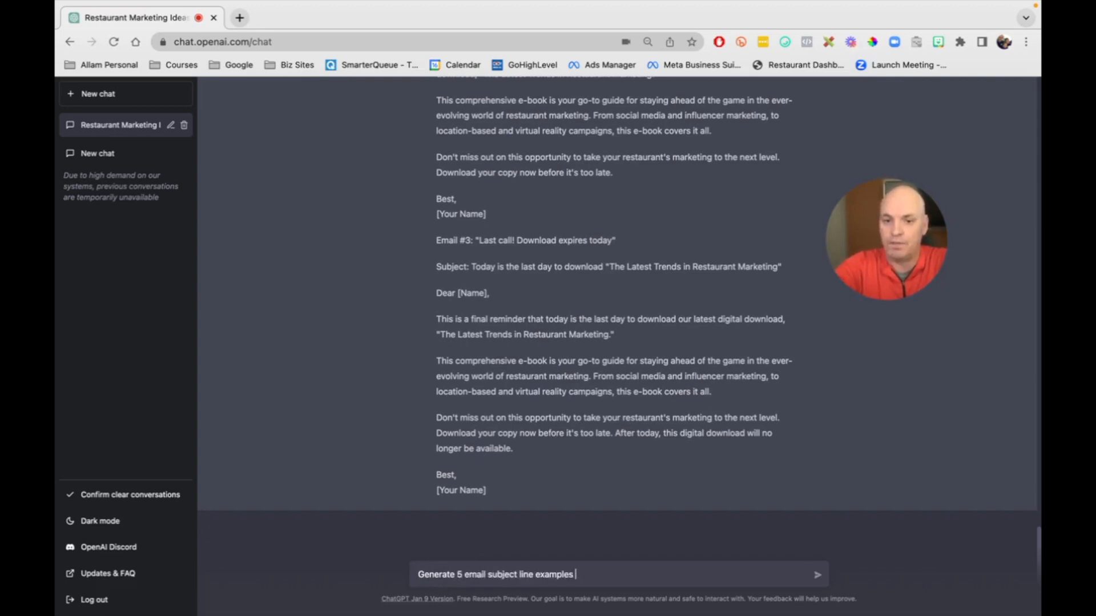
{"action": "type", "text": "for email #1 about"}
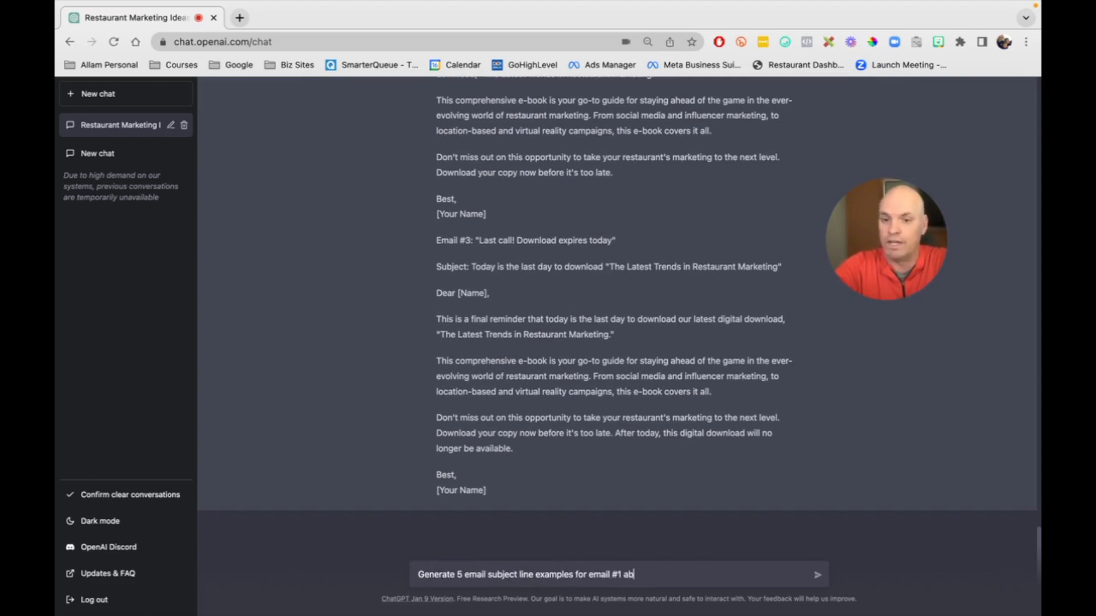
{"action": "key", "text": "BackSpace"}
{"action": "key", "text": "BackSpace"}
{"action": "type", "text": "ve"}
{"action": "key", "text": "Return"}
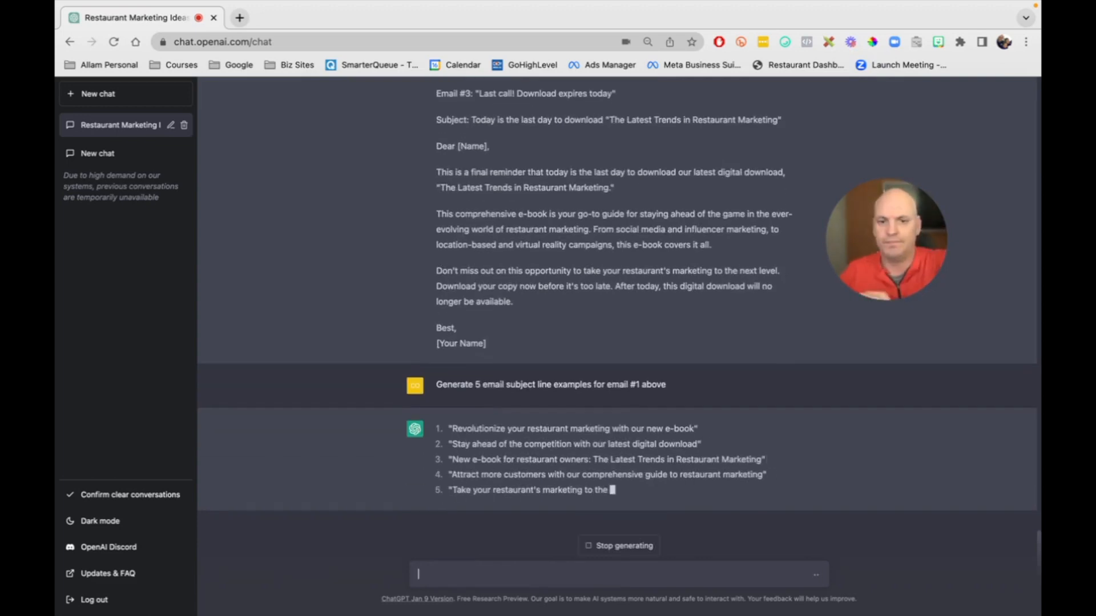
- Submit the prompt "Generate 5 instagram captions - with hashtags and emojis to promote the ebook"
{"action": "type", "text": "Generate 5 "}
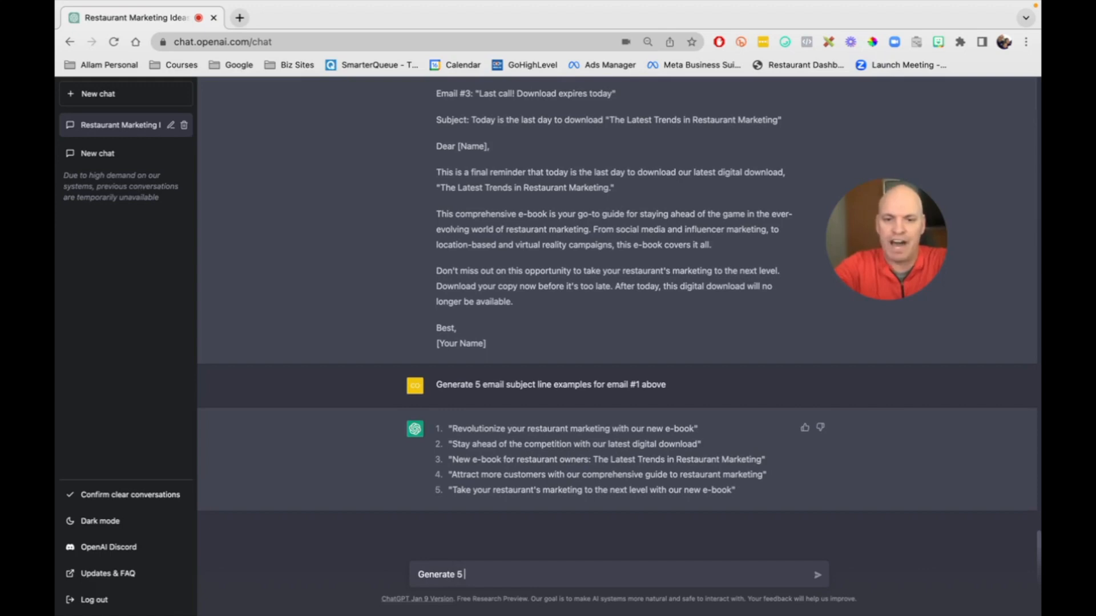
{"action": "type", "text": "instagram captions"}
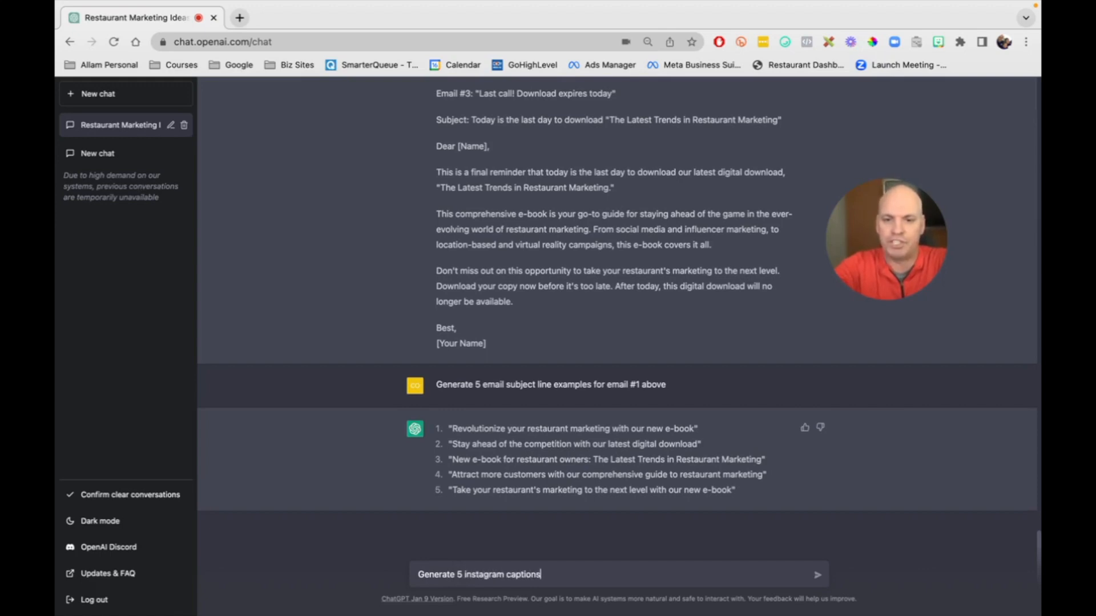
{"action": "type", "text": " - with hash"}
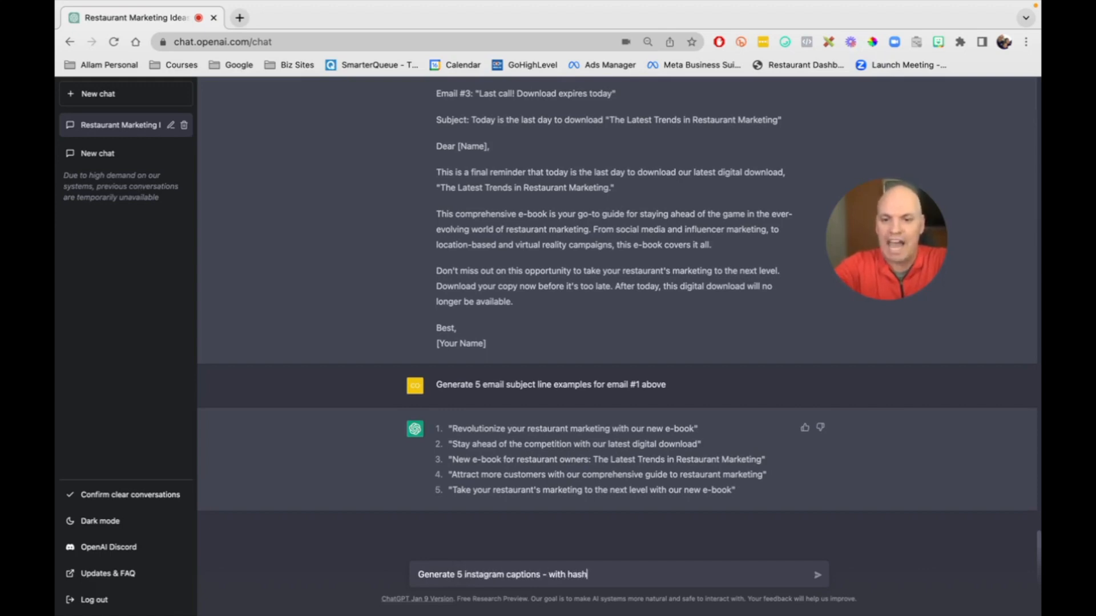
{"action": "type", "text": "tags and emojis to pro"}
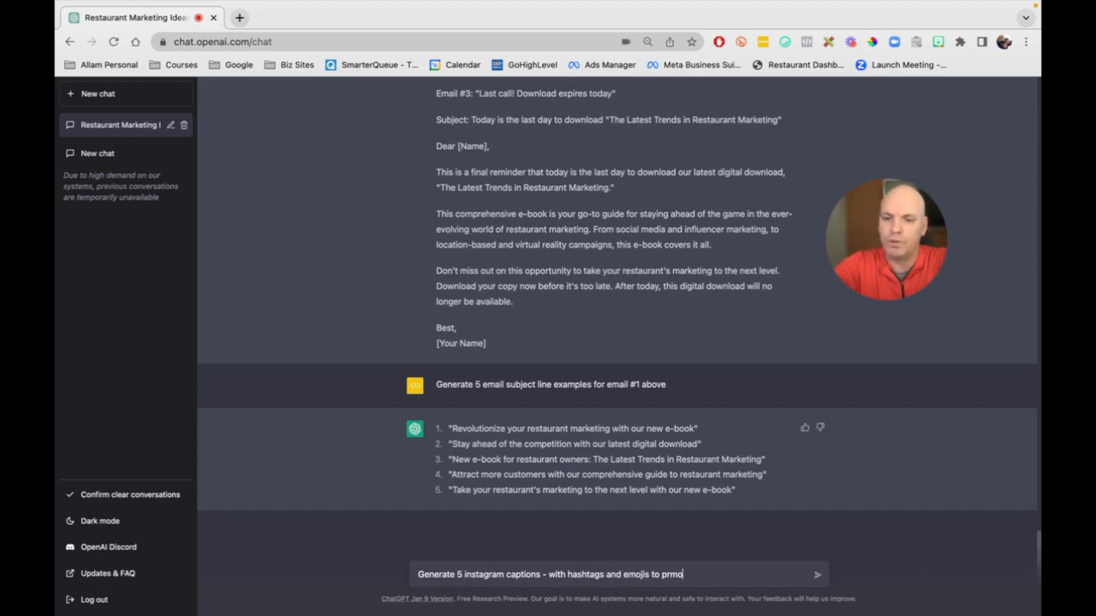
{"action": "type", "text": "mote teh"}
{"action": "key", "text": "BackSpace"}
{"action": "type", "text": "he ebook"}
{"action": "key", "text": "Return"}
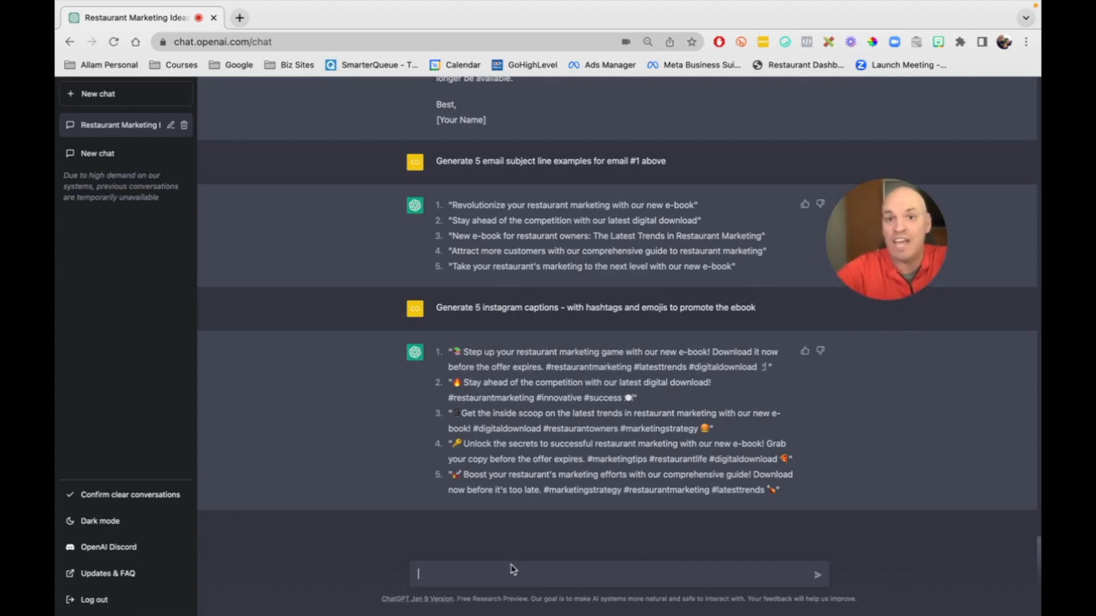
- Submit the prompt "Create a blog post about 5 tips for working with influencers"
{"action": "type", "text": "Cre"}
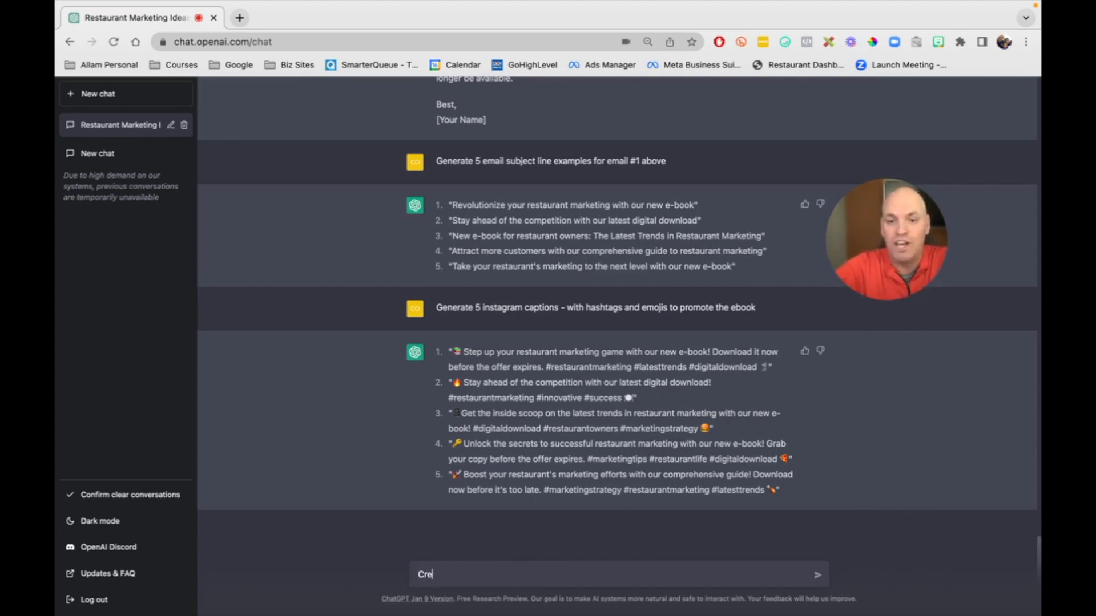
{"action": "type", "text": "ate a blog post about "}
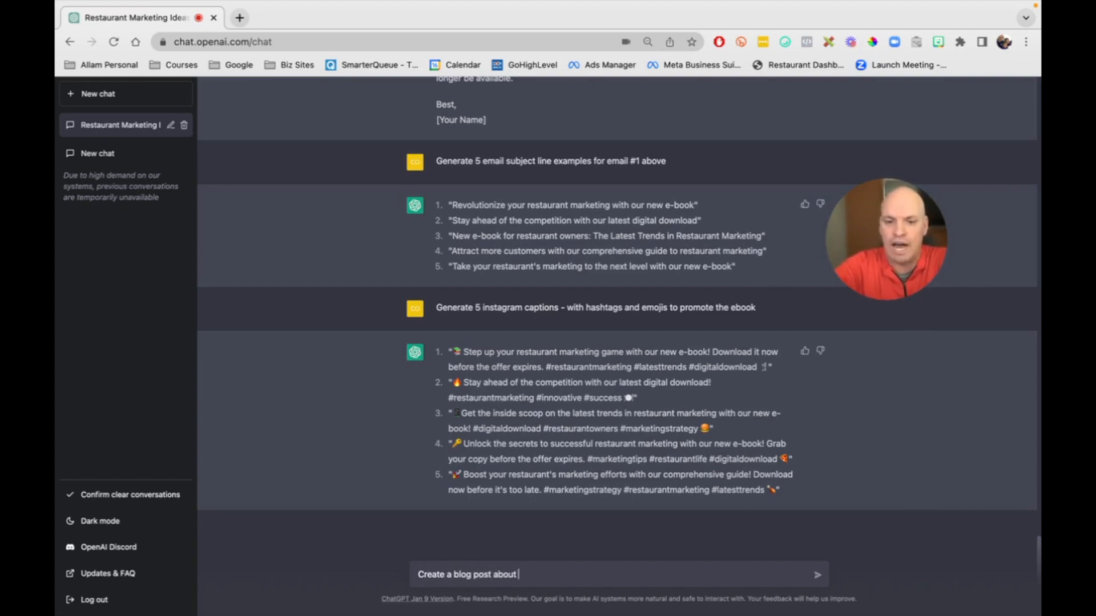
{"action": "type", "text": "4"}
{"action": "key", "text": "BackSpace"}
{"action": "type", "text": "5 ti"}
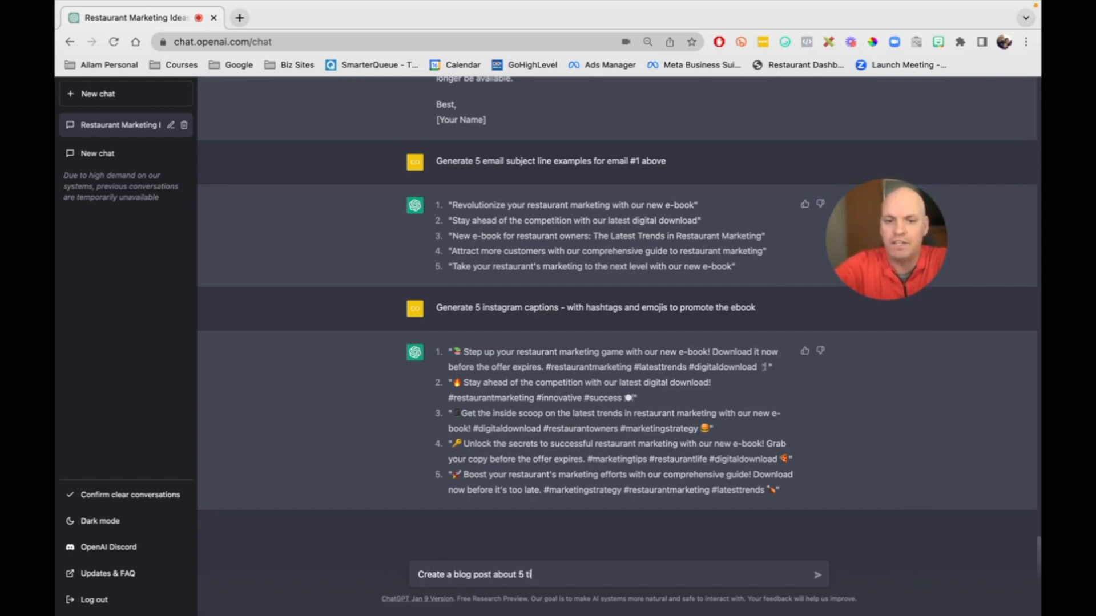
{"action": "type", "text": "ps for working with influencers"}
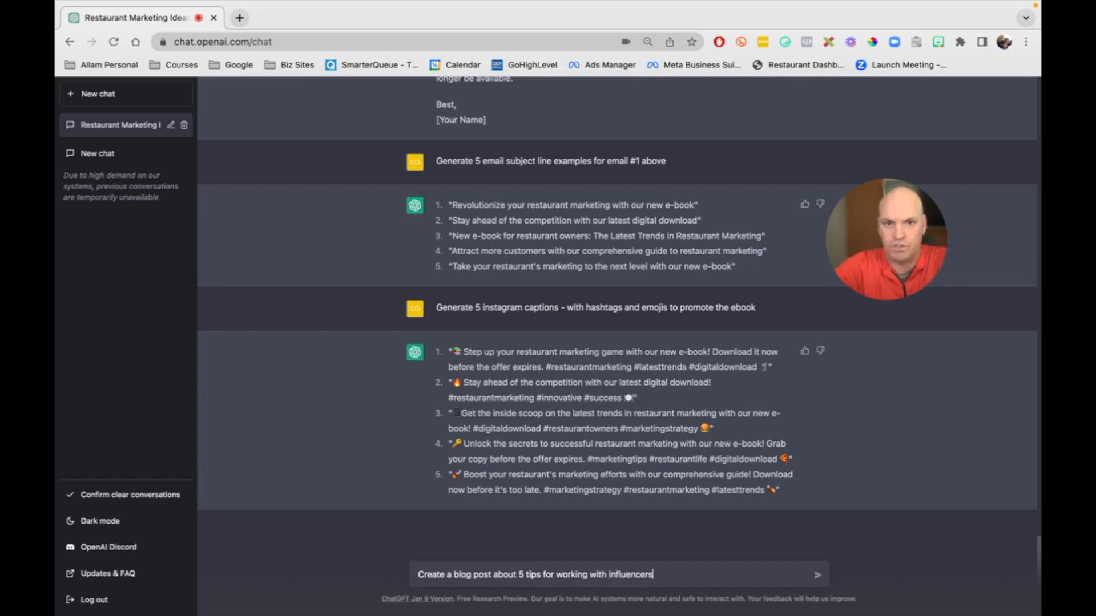
{"action": "key", "text": "Return"}
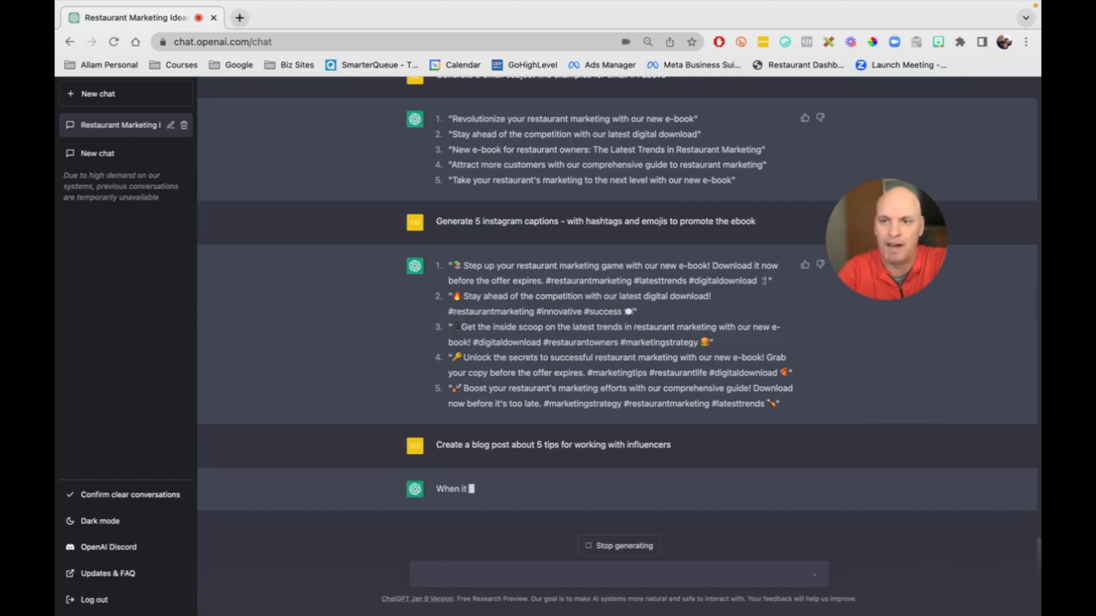
- Review the influencer blog post alongside the earlier promo emails, sales page copy and ebook outlines in the conversation
{"action": "scroll", "coordinate": [510, 388], "scroll_direction": "up", "scroll_amount": 20}
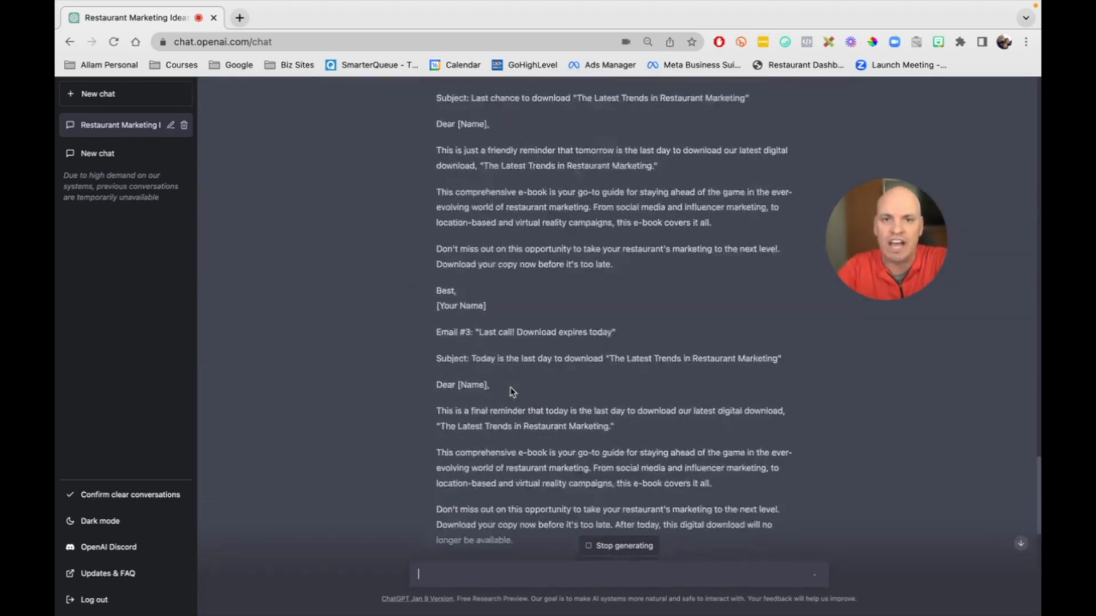
{"action": "scroll", "coordinate": [510, 390], "scroll_direction": "up", "scroll_amount": 3}
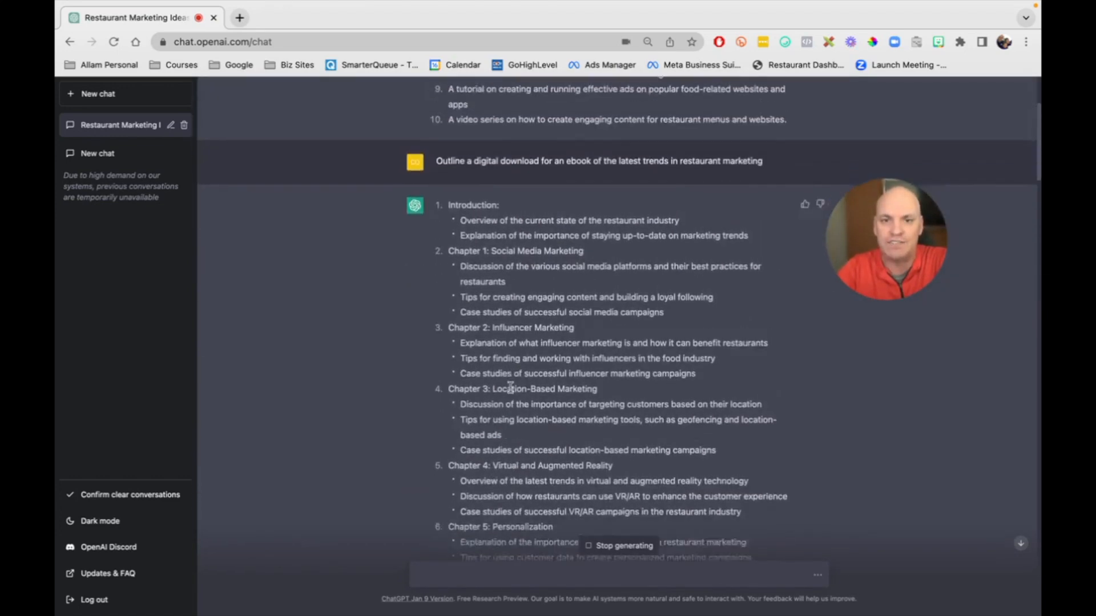
{"action": "scroll", "coordinate": [511, 388], "scroll_direction": "down", "scroll_amount": 5}
{"action": "scroll", "coordinate": [490, 388], "scroll_direction": "down", "scroll_amount": 20}
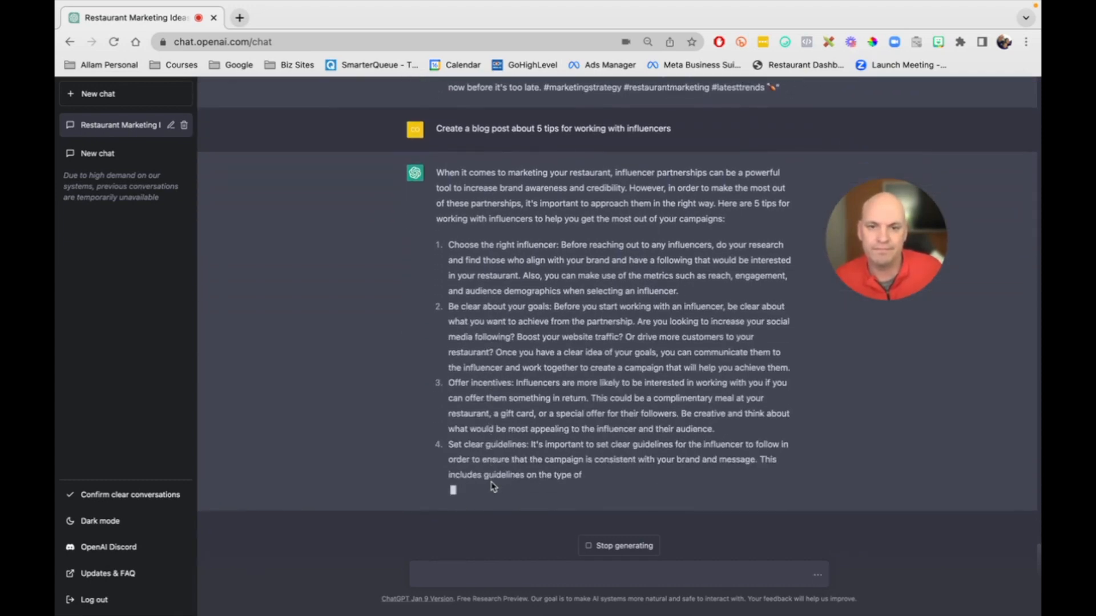
{"action": "scroll", "coordinate": [361, 425], "scroll_direction": "up", "scroll_amount": 8}
{"action": "scroll", "coordinate": [362, 426], "scroll_direction": "up", "scroll_amount": 15}
{"action": "scroll", "coordinate": [362, 425], "scroll_direction": "up", "scroll_amount": 15}
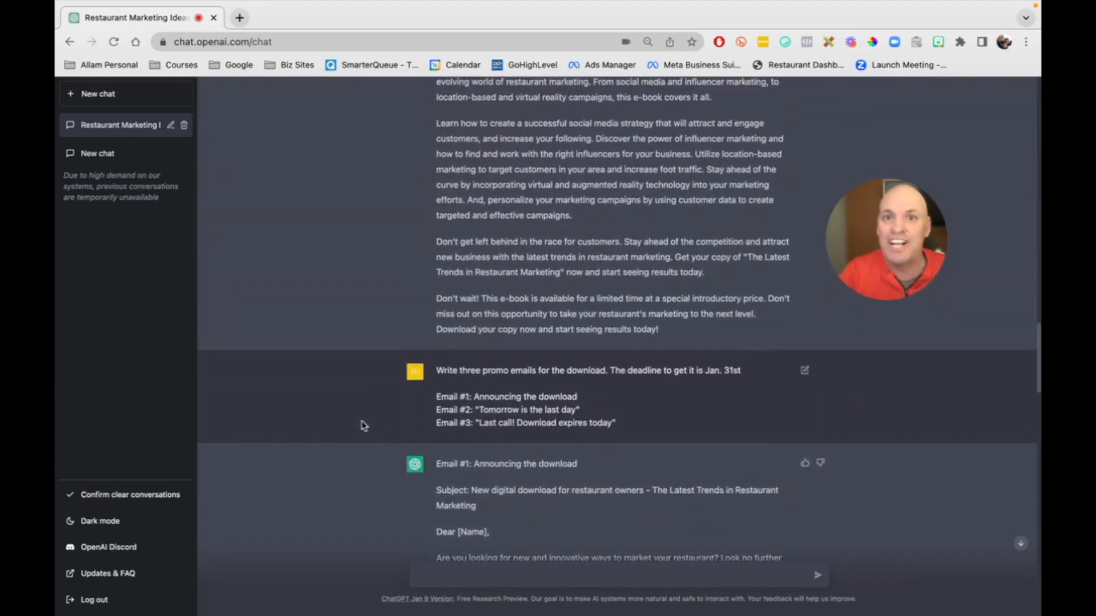
{"action": "scroll", "coordinate": [362, 425], "scroll_direction": "up", "scroll_amount": 5}
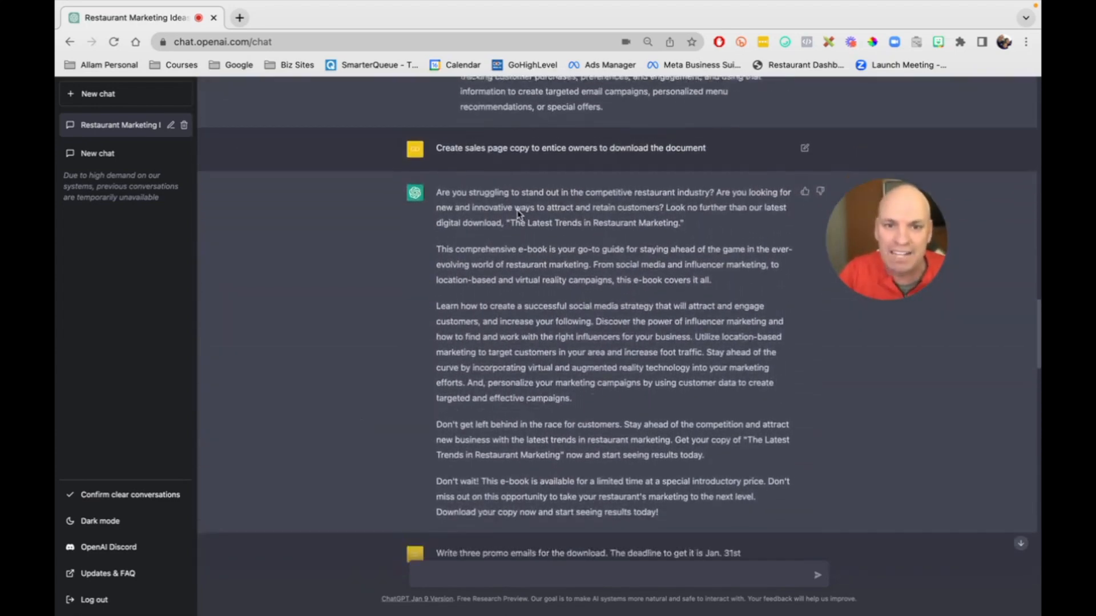
{"action": "scroll", "coordinate": [518, 214], "scroll_direction": "down", "scroll_amount": 6}
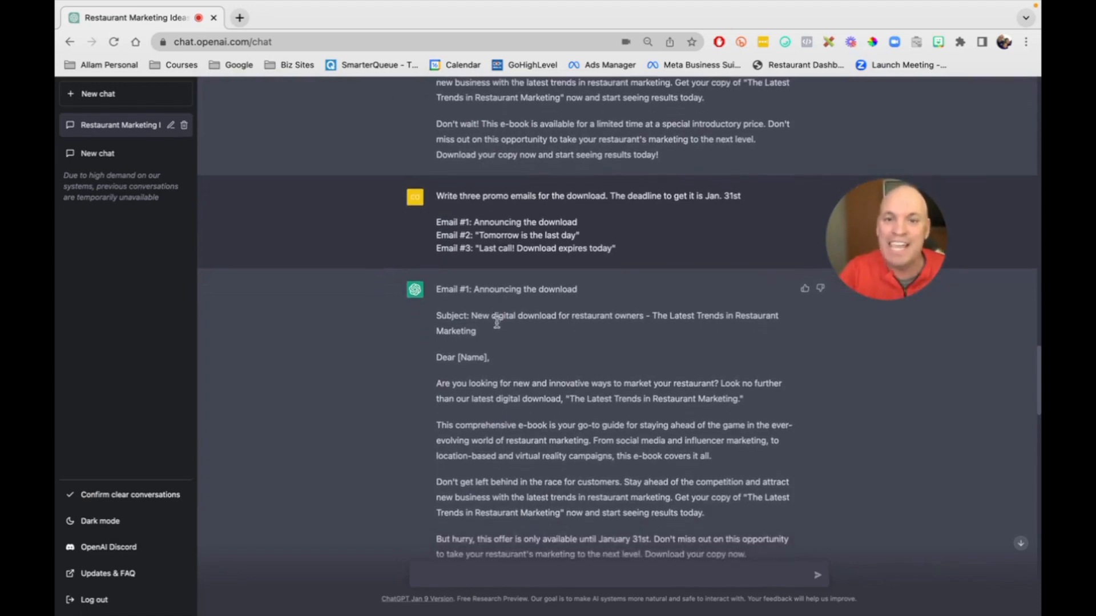
{"action": "scroll", "coordinate": [496, 321], "scroll_direction": "up", "scroll_amount": 6}
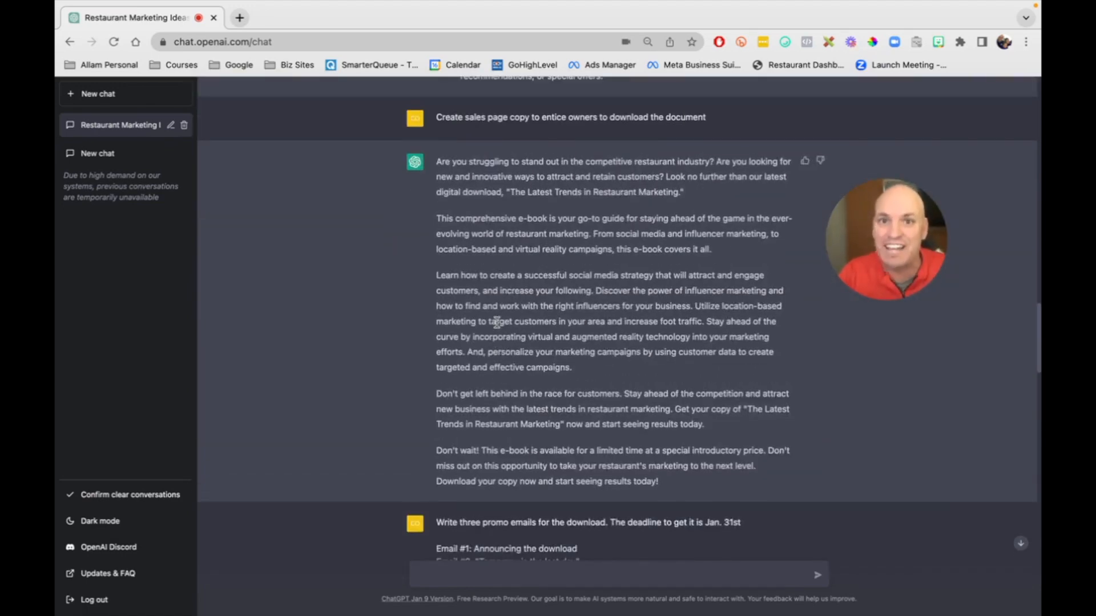
{"action": "scroll", "coordinate": [496, 322], "scroll_direction": "up", "scroll_amount": 12}
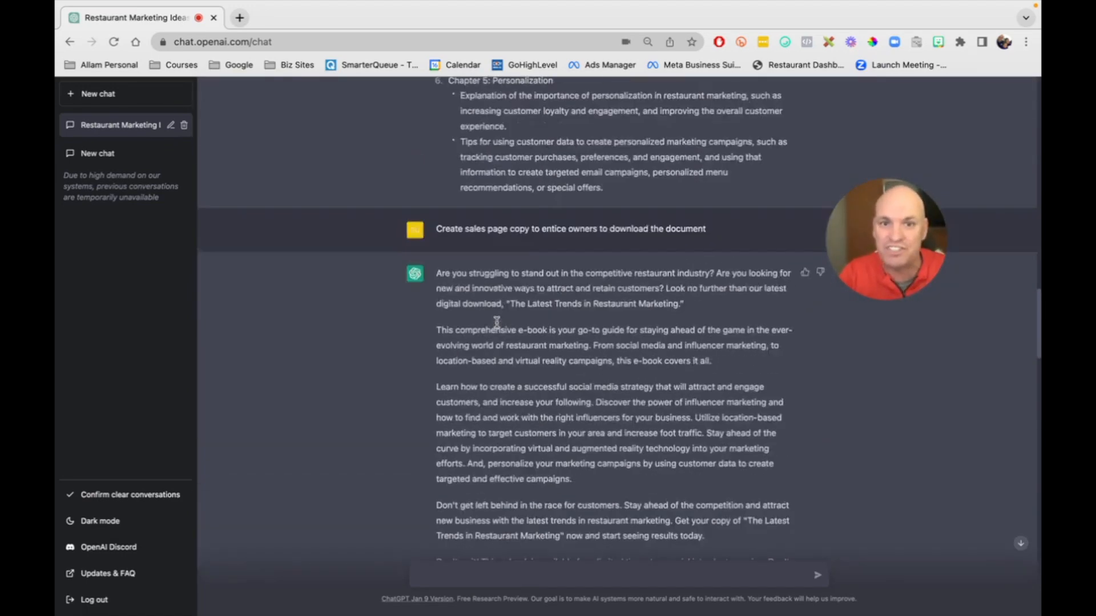
{"action": "scroll", "coordinate": [496, 321], "scroll_direction": "up", "scroll_amount": 9}
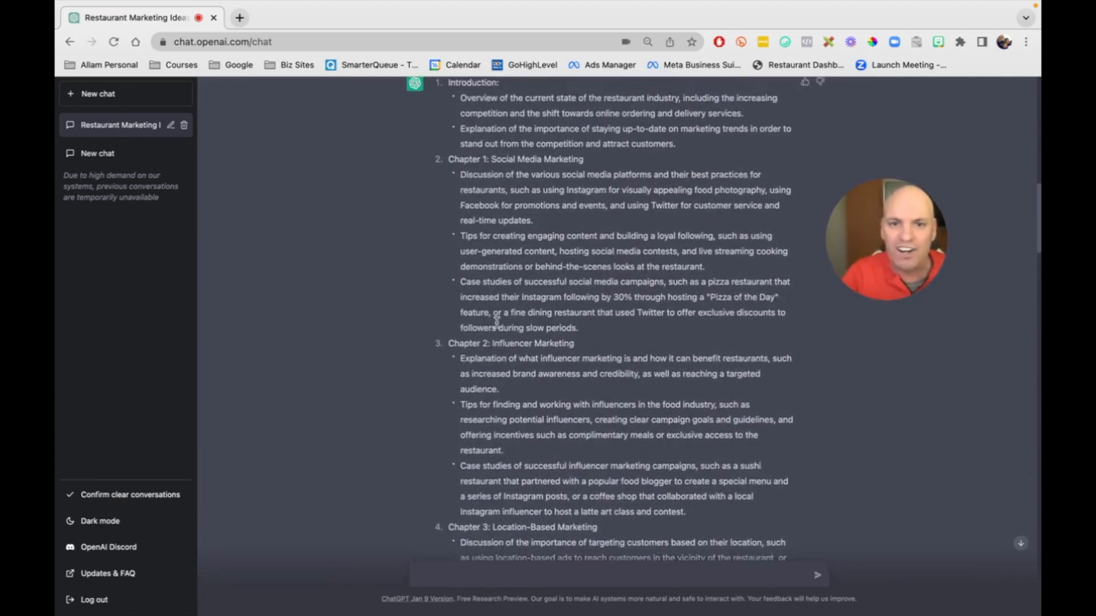
{"action": "scroll", "coordinate": [497, 323], "scroll_direction": "up", "scroll_amount": 6}
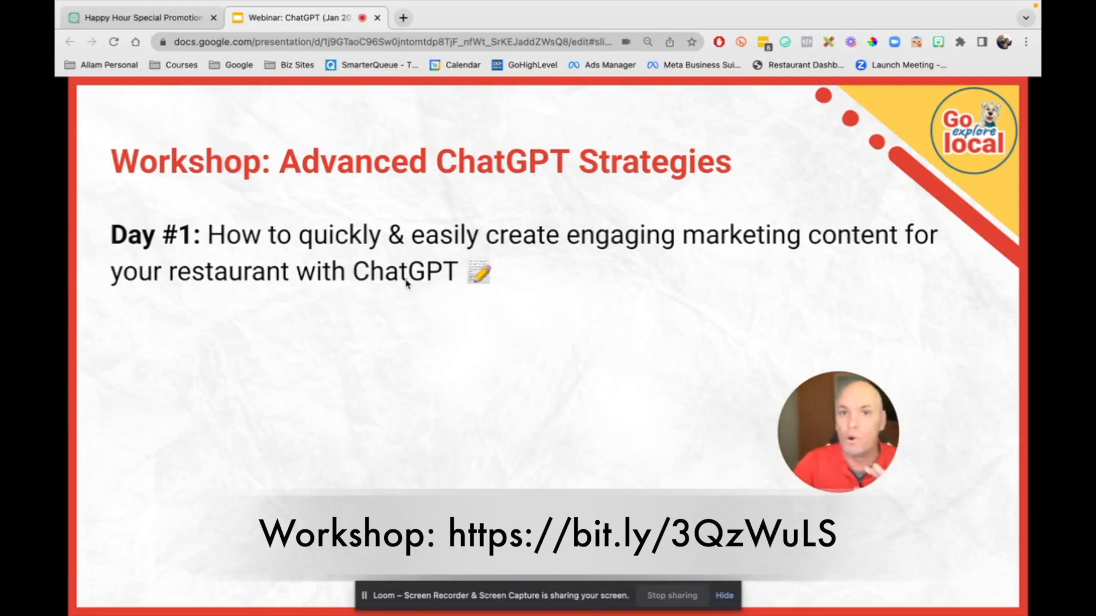
{"action": "left_click", "coordinate": [460, 423]}
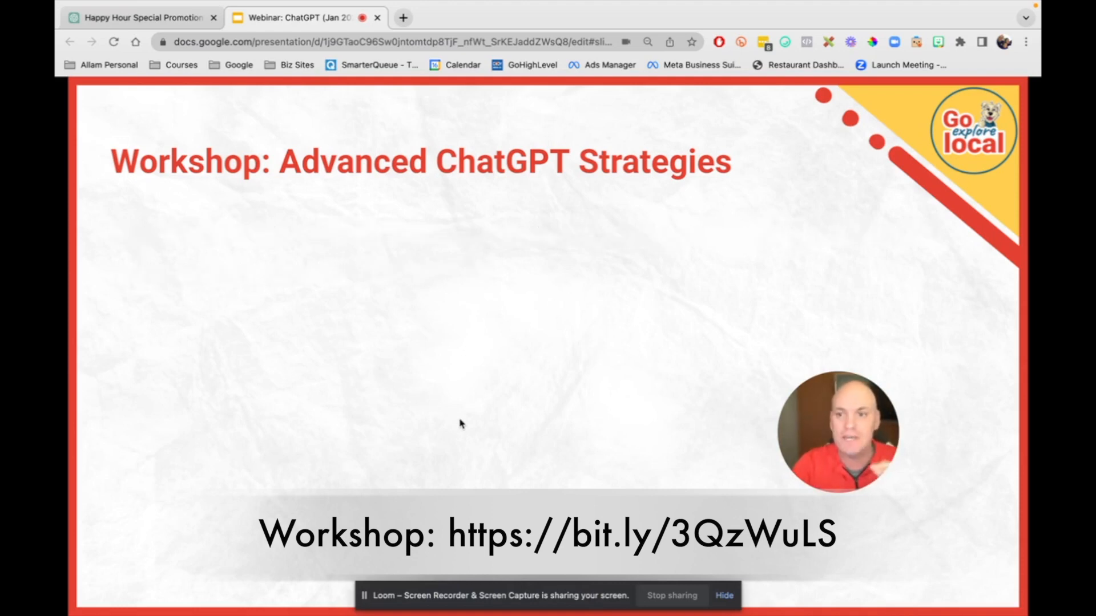
{"action": "left_click", "coordinate": [468, 421]}
{"action": "left_click", "coordinate": [468, 421]}
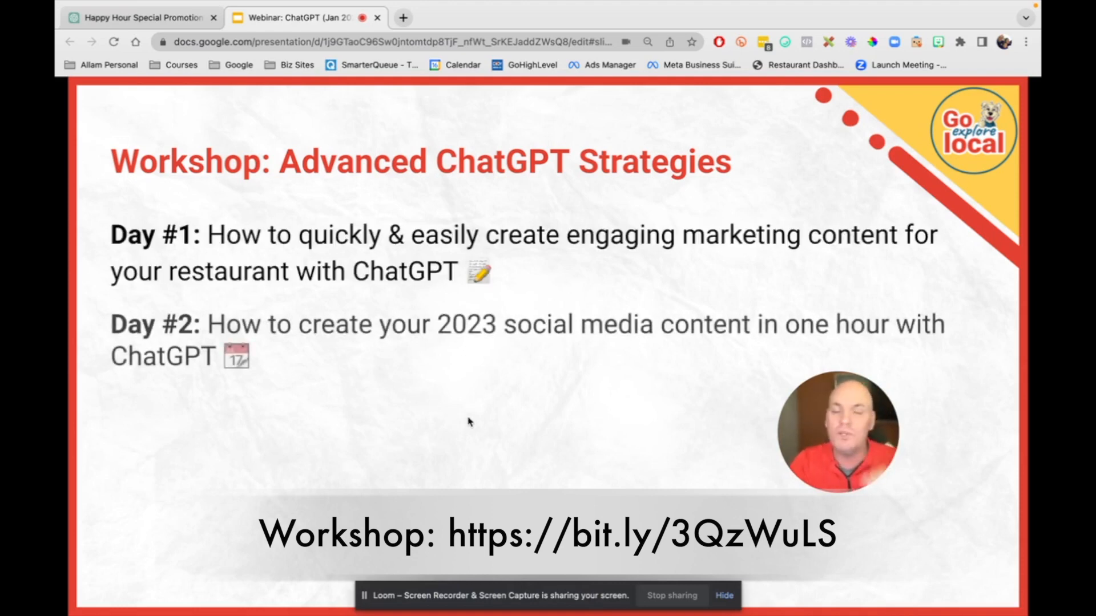